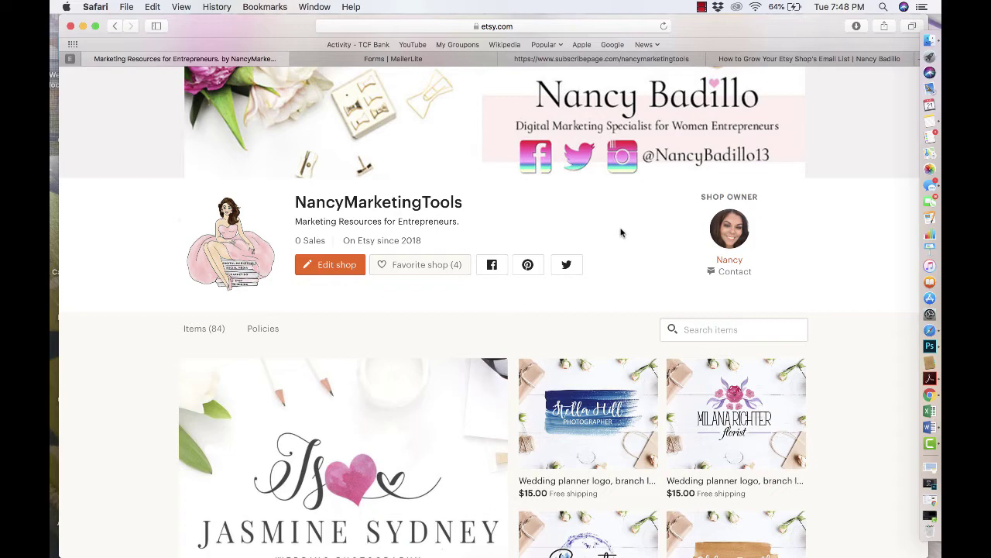
# - Scroll down the Etsy shop page to browse its 84 listed items
pyautogui.scroll(-3, 606, 295)
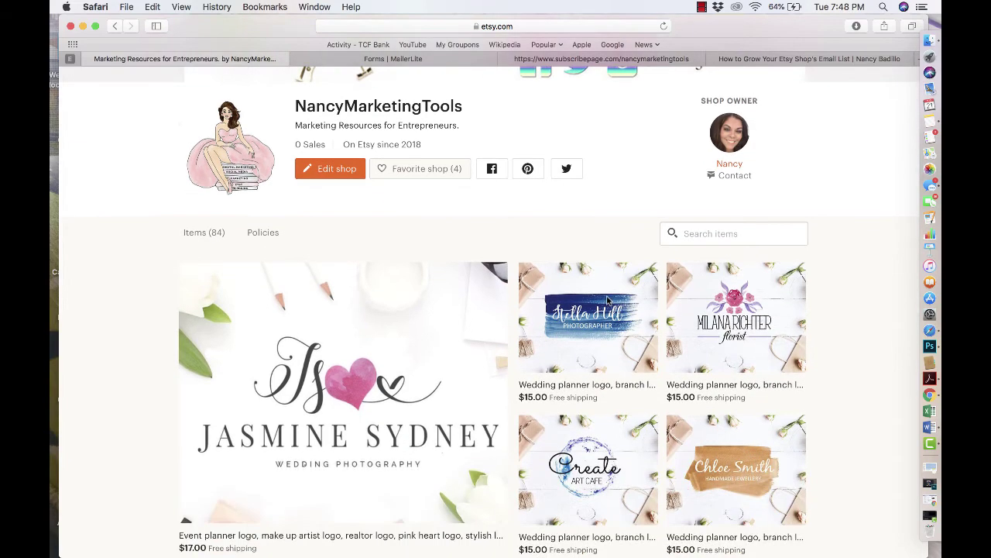
# - Open the $17 Jasmine Sydney event planner logo listing and page through its product photos
pyautogui.click(407, 307)
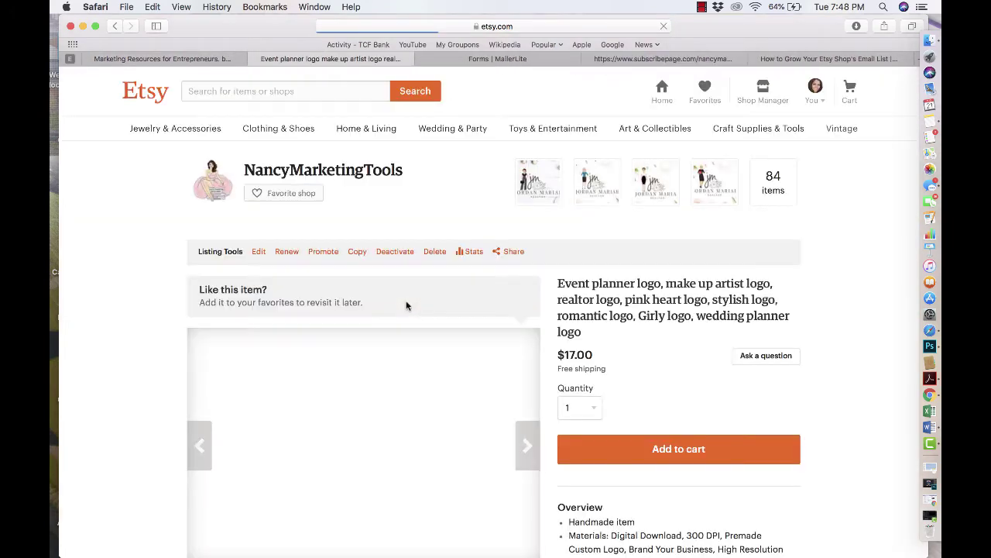
pyautogui.scroll(-5, 432, 365)
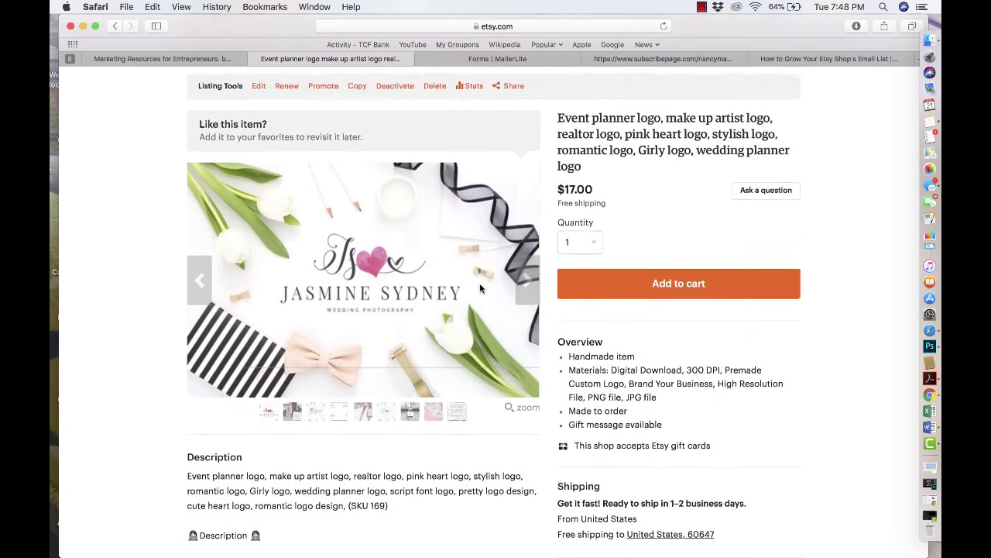
pyautogui.click(525, 285)
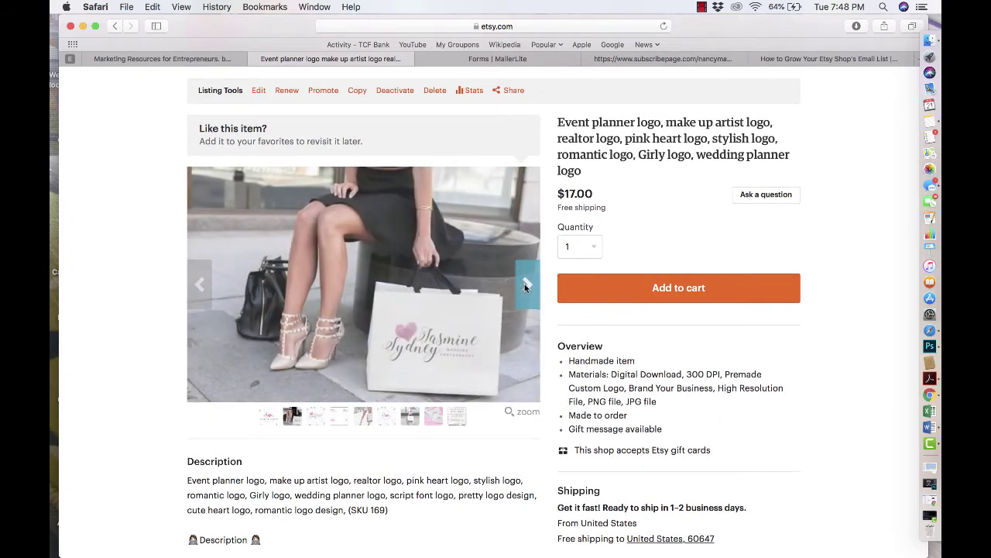
pyautogui.click(525, 285)
pyautogui.click(526, 285)
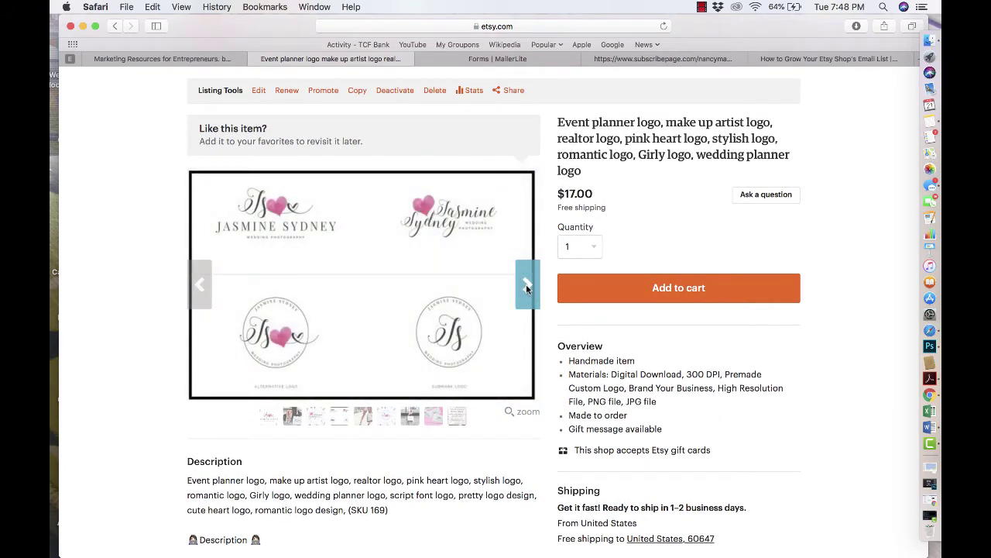
pyautogui.click(526, 286)
pyautogui.click(526, 287)
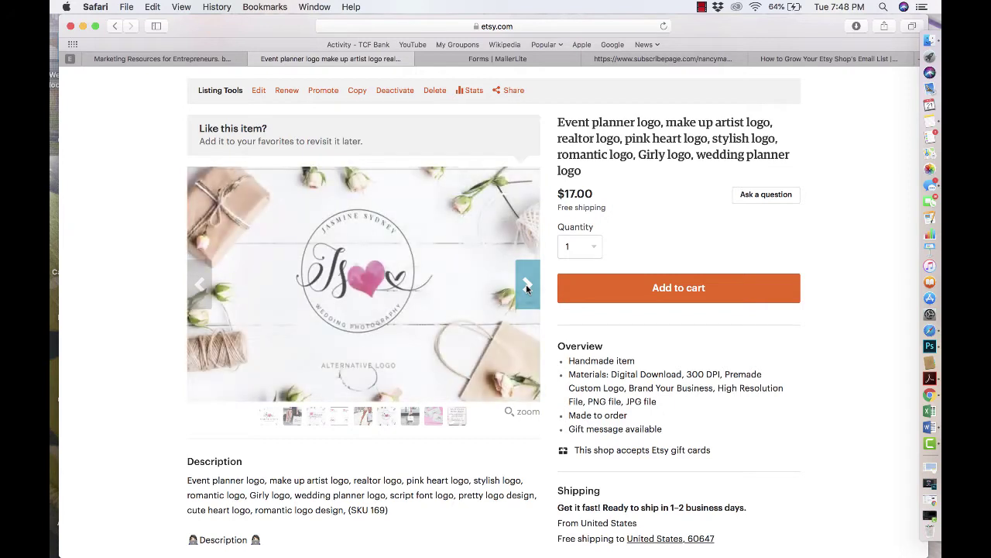
pyautogui.click(525, 287)
pyautogui.click(525, 286)
pyautogui.click(525, 287)
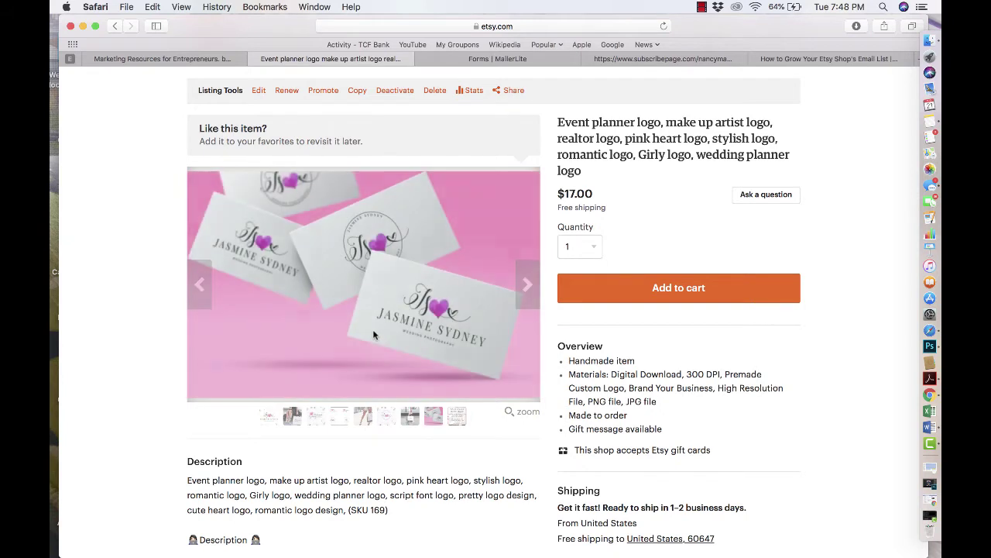
# - Bring up the listing's 10%-off newsletter coupon image, then go to the MailerLite Forms page
pyautogui.click(520, 284)
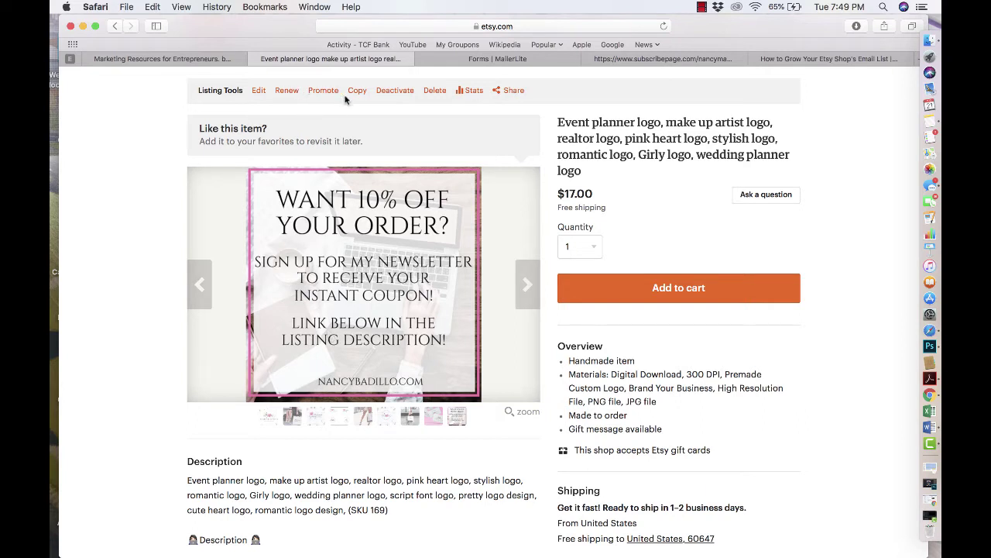
pyautogui.click(438, 62)
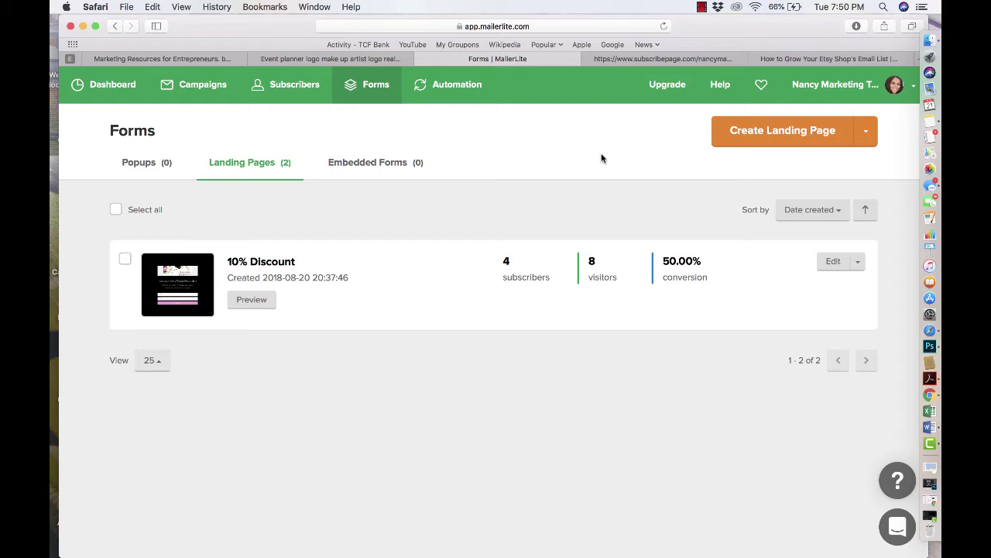
# - From Forms > Landing Pages, start creating a new landing page
pyautogui.click(369, 86)
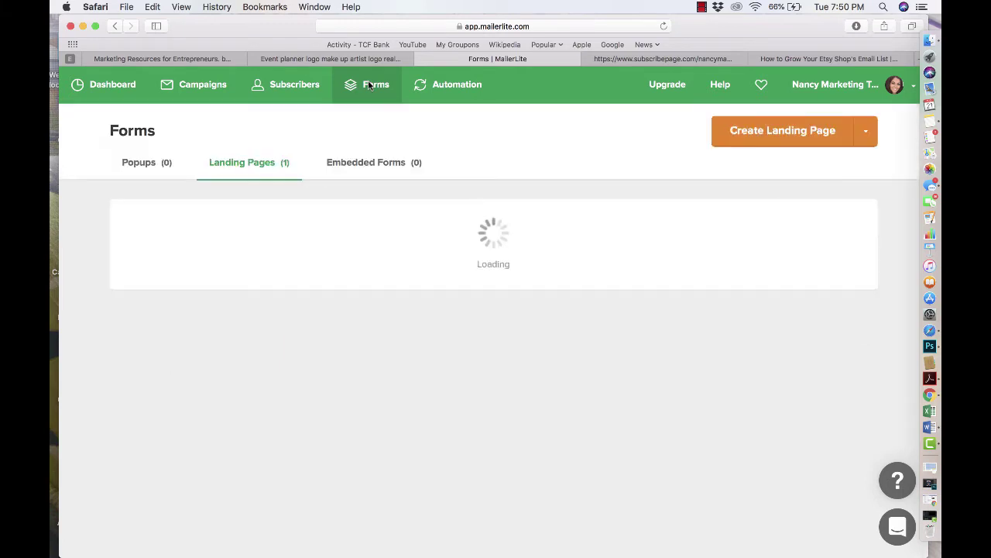
pyautogui.click(151, 164)
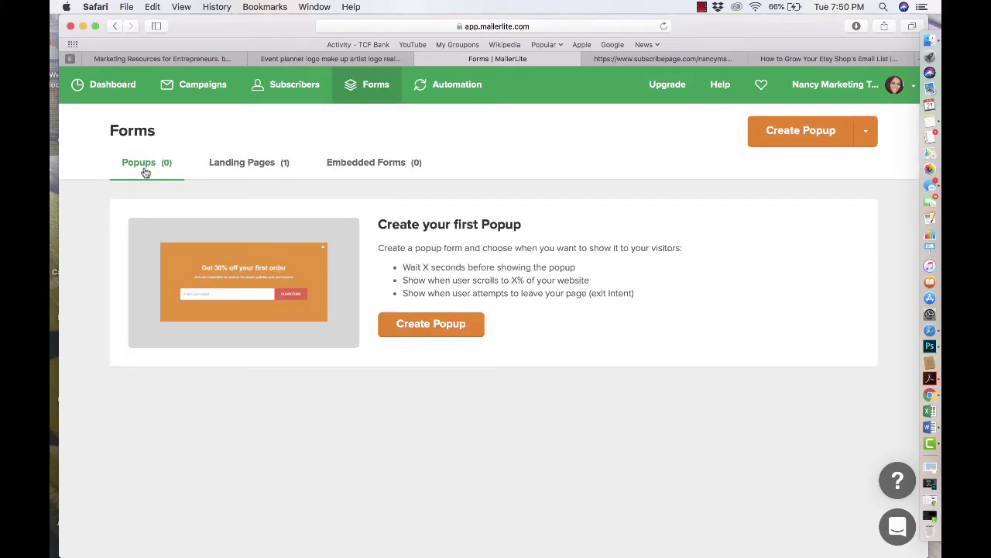
pyautogui.click(259, 169)
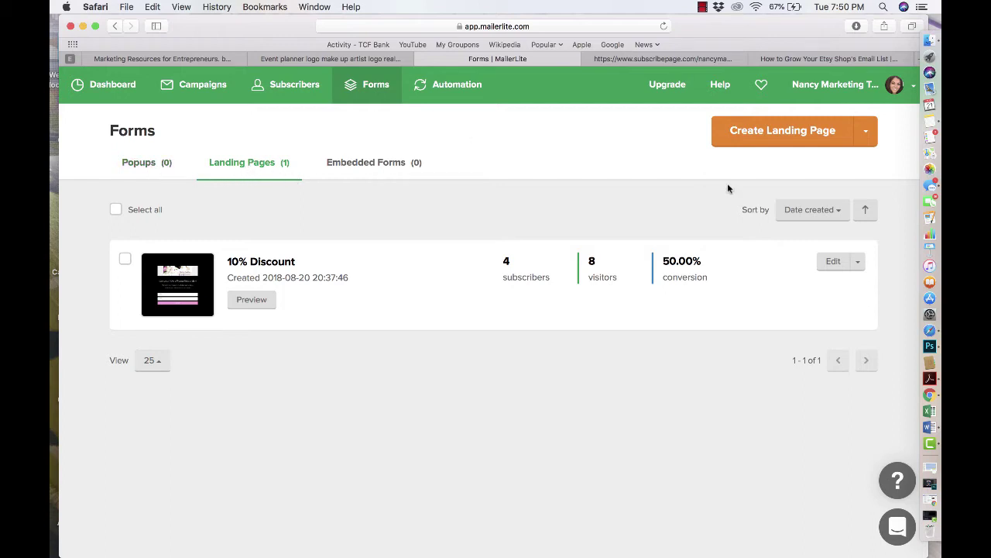
pyautogui.click(767, 130)
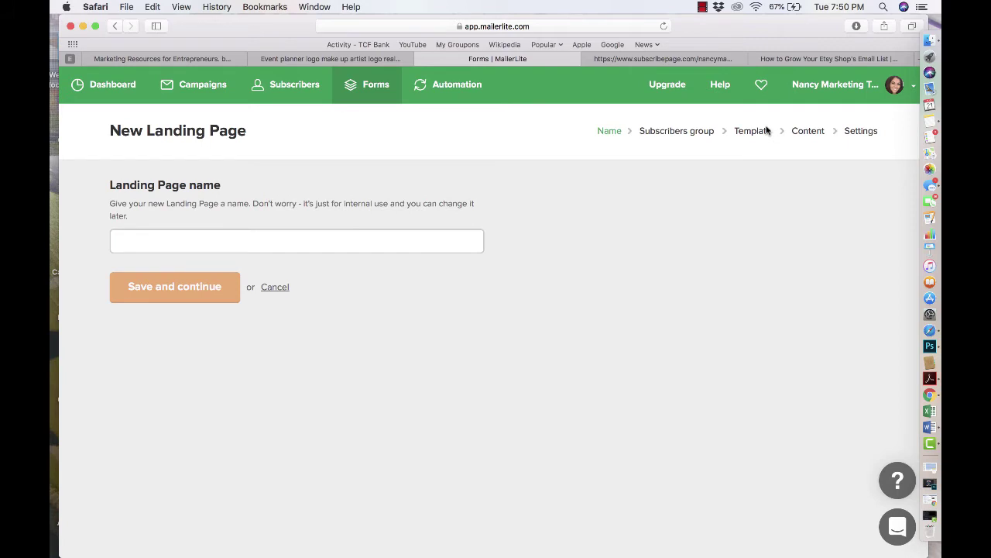
# - Name the landing page after the shop ending in '- 10% Off' and assign it the 10% group
pyautogui.click(384, 244)
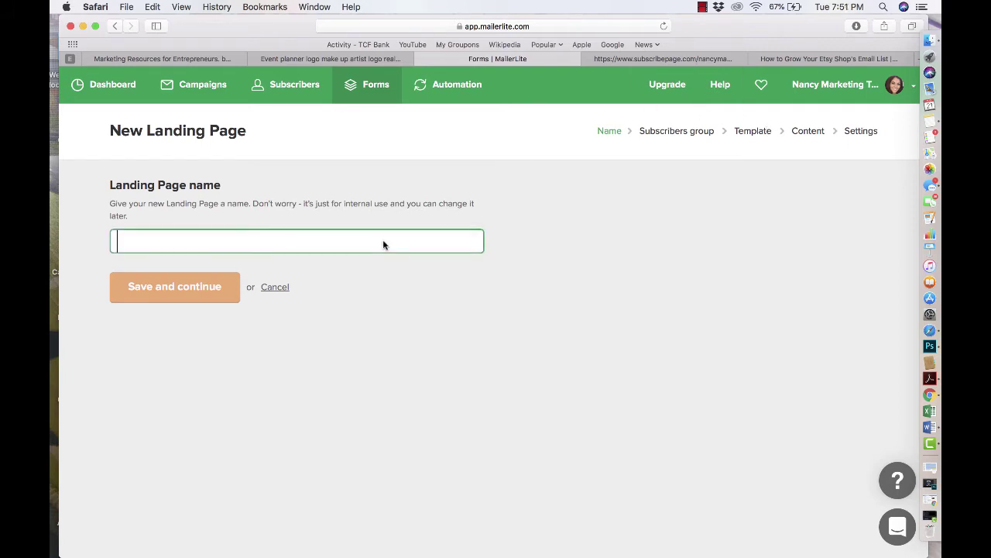
pyautogui.write('Nancy ')
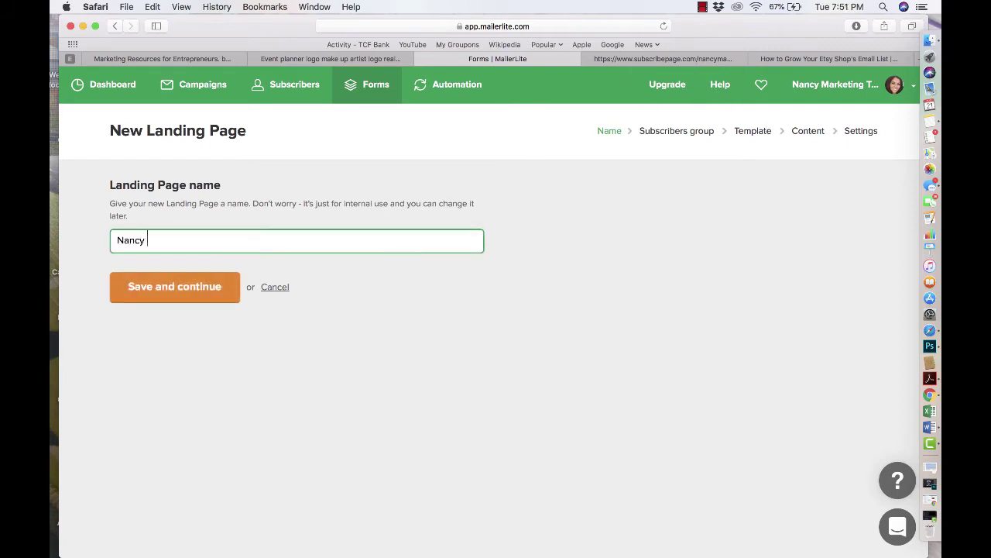
pyautogui.write('Marketing Tools - 10% Off')
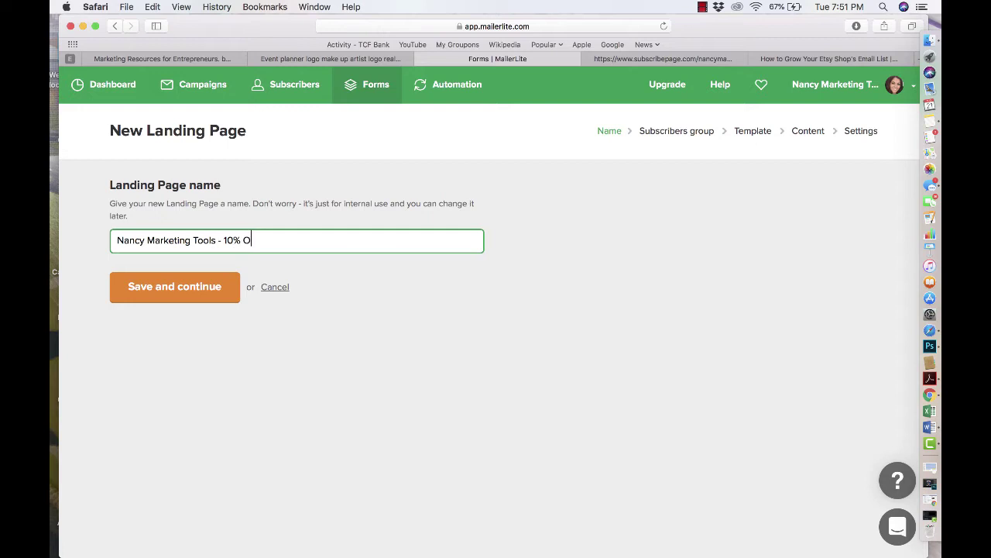
pyautogui.click(229, 288)
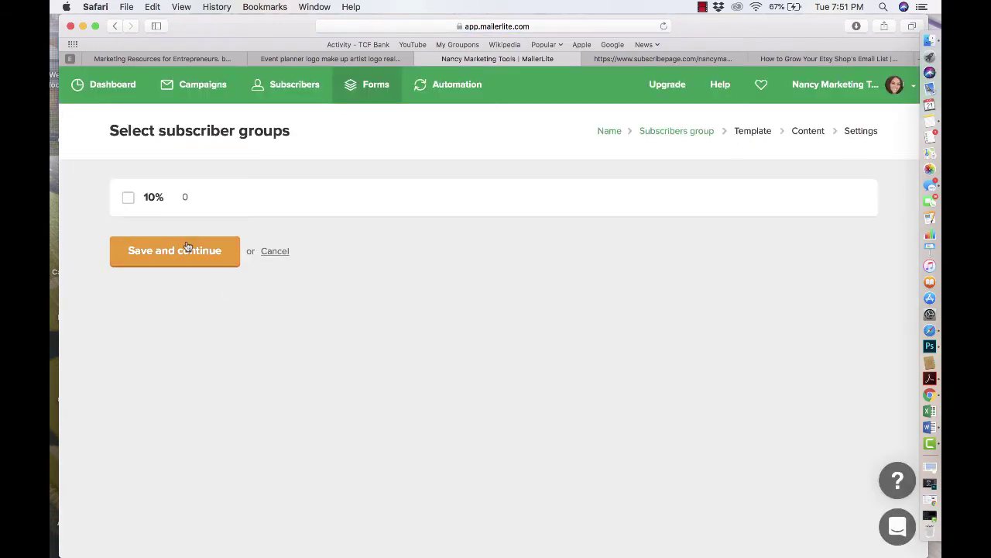
pyautogui.click(173, 261)
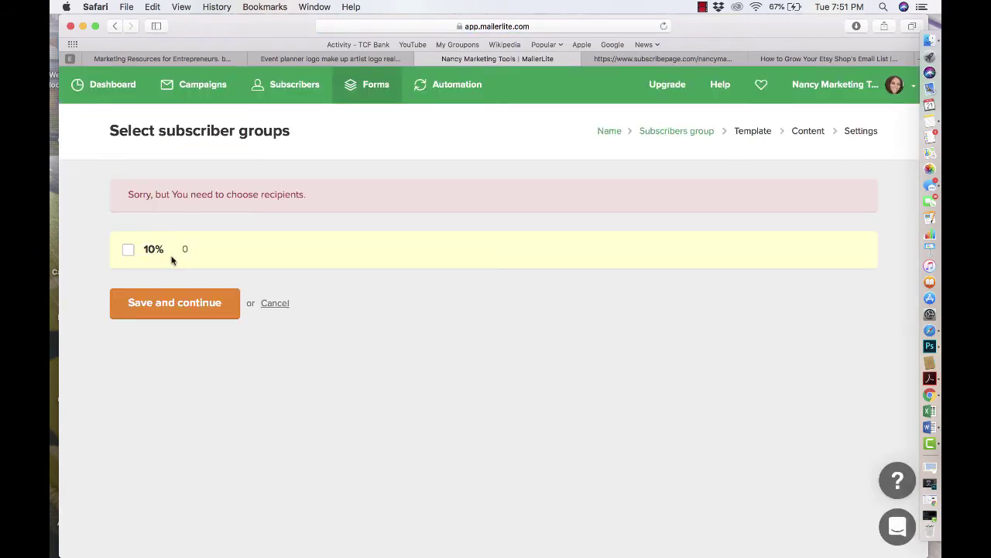
pyautogui.click(129, 249)
pyautogui.click(165, 258)
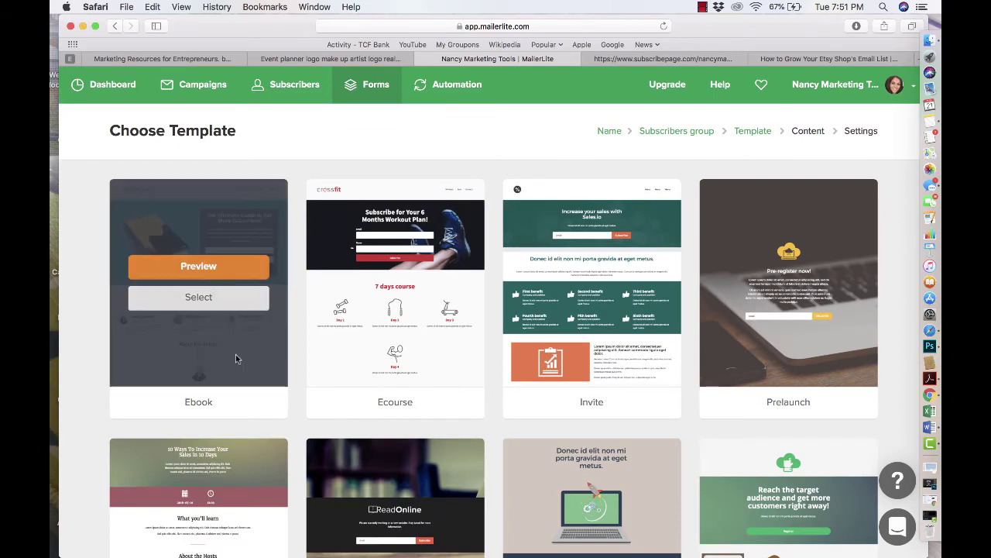
# - Check the existing subscribepage signup page, then choose the Prelaunch template for the landing page
pyautogui.scroll(-3, 240, 354)
pyautogui.scroll(1, 623, 408)
pyautogui.scroll(1, 623, 408)
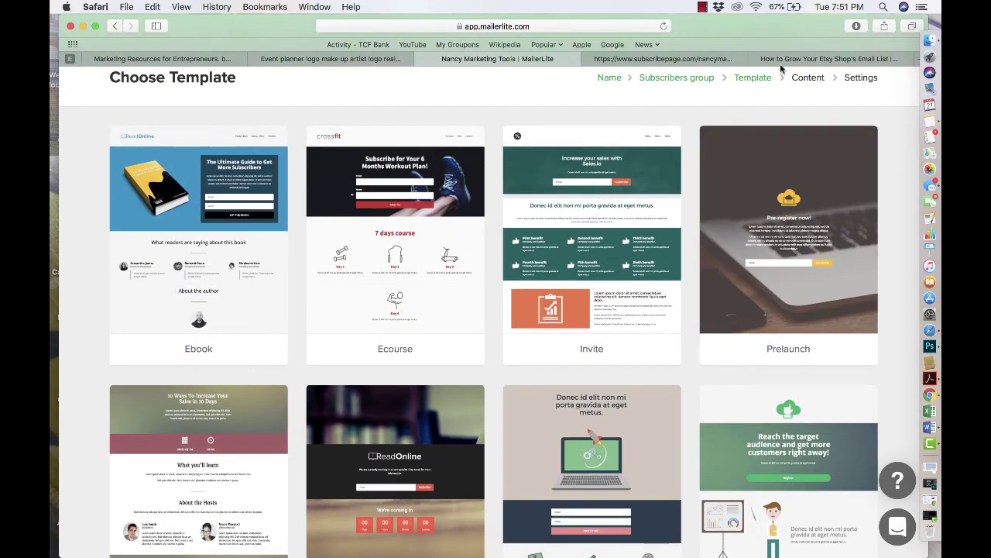
pyautogui.click(705, 59)
pyautogui.scroll(2, 538, 419)
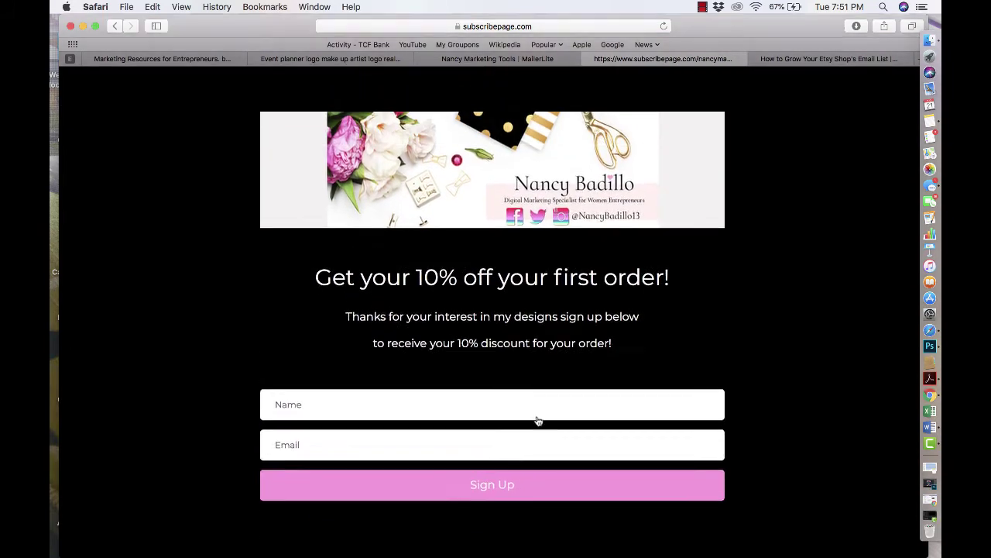
pyautogui.click(529, 60)
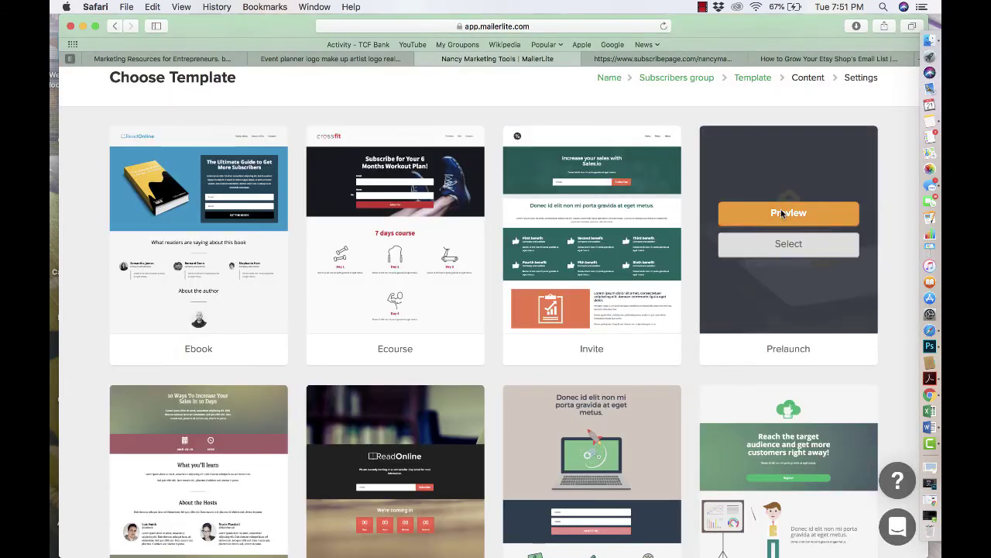
pyautogui.click(782, 247)
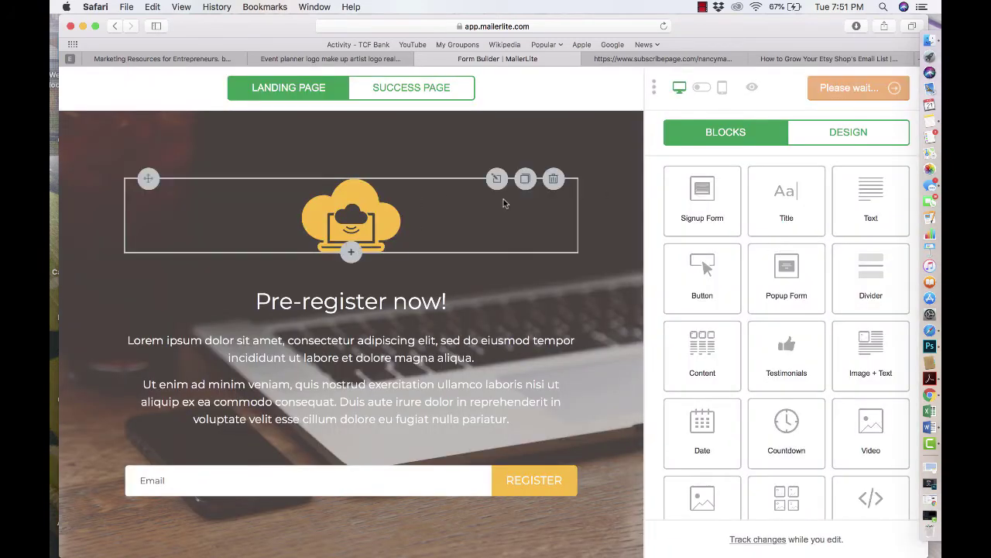
# - Delete the cloud logo block and place an image block above the 'Pre-register now!' heading
pyautogui.click(553, 179)
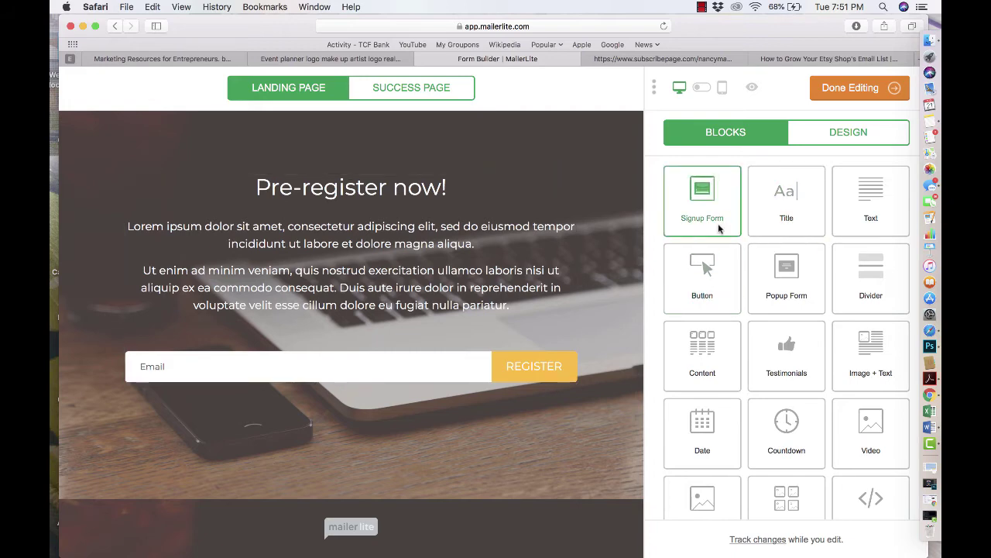
pyautogui.scroll(-2, 786, 341)
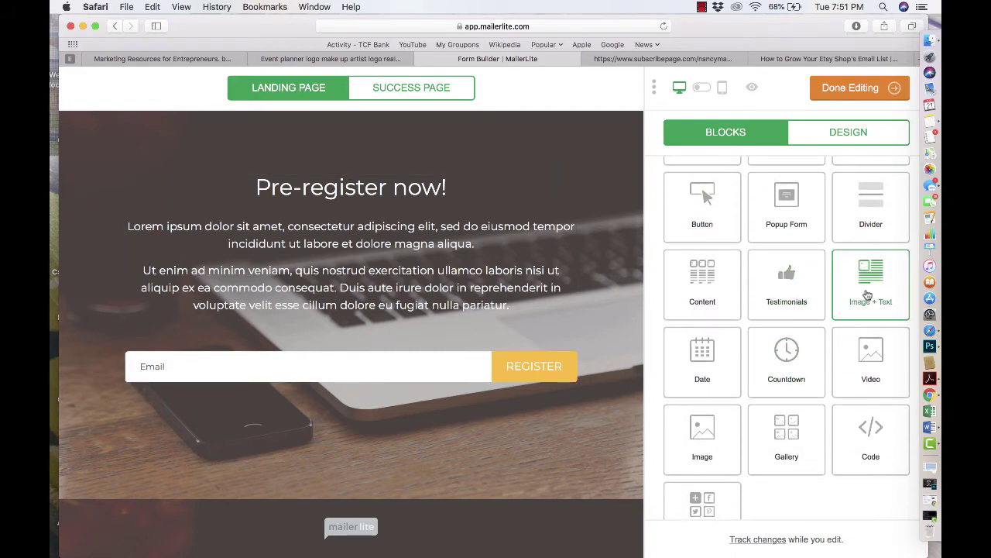
pyautogui.moveTo(876, 287)
pyautogui.mouseDown()
pyautogui.moveTo(775, 268)
pyautogui.moveTo(868, 283)
pyautogui.mouseUp()
pyautogui.scroll(-1, 807, 353)
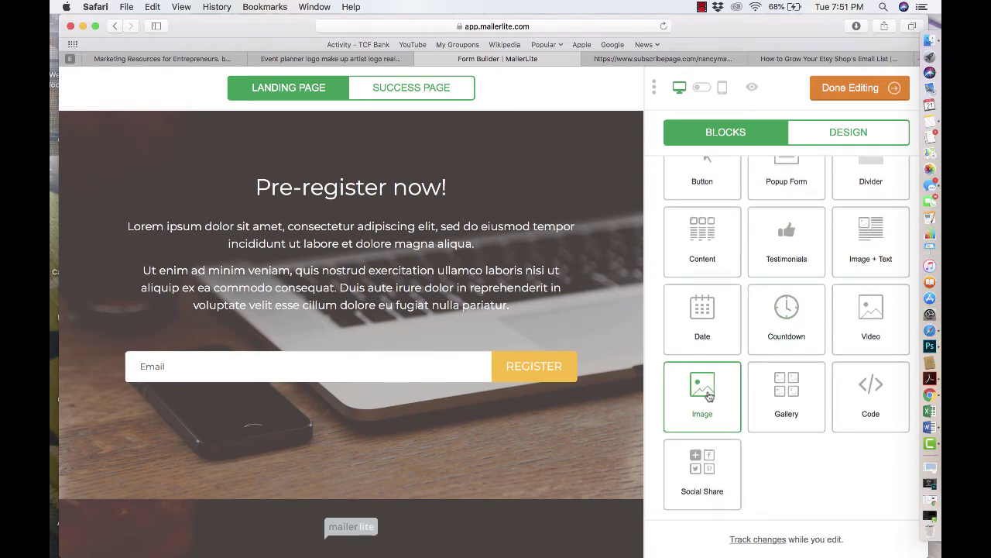
pyautogui.moveTo(708, 396); pyautogui.dragTo(464, 151)
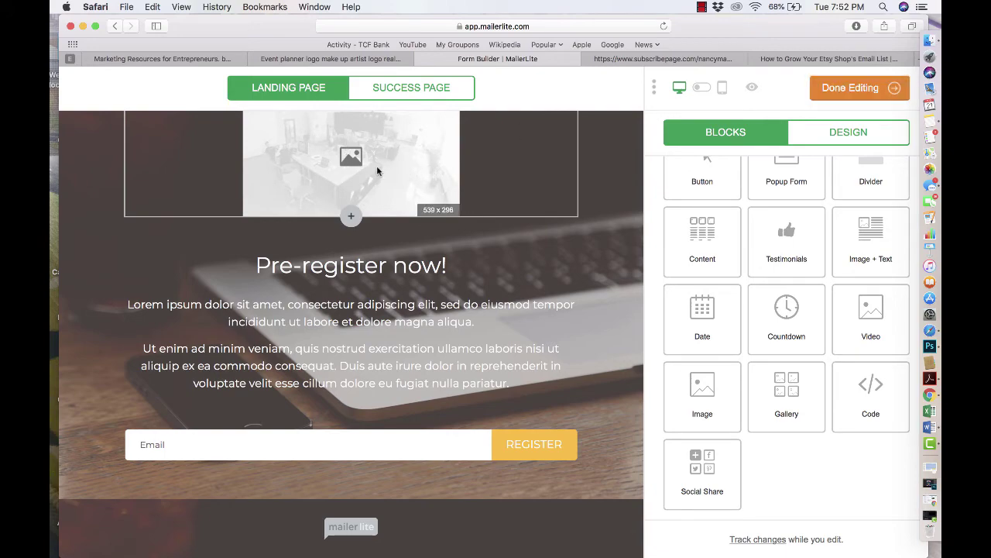
pyautogui.click(352, 60)
pyautogui.scroll(5, 349, 162)
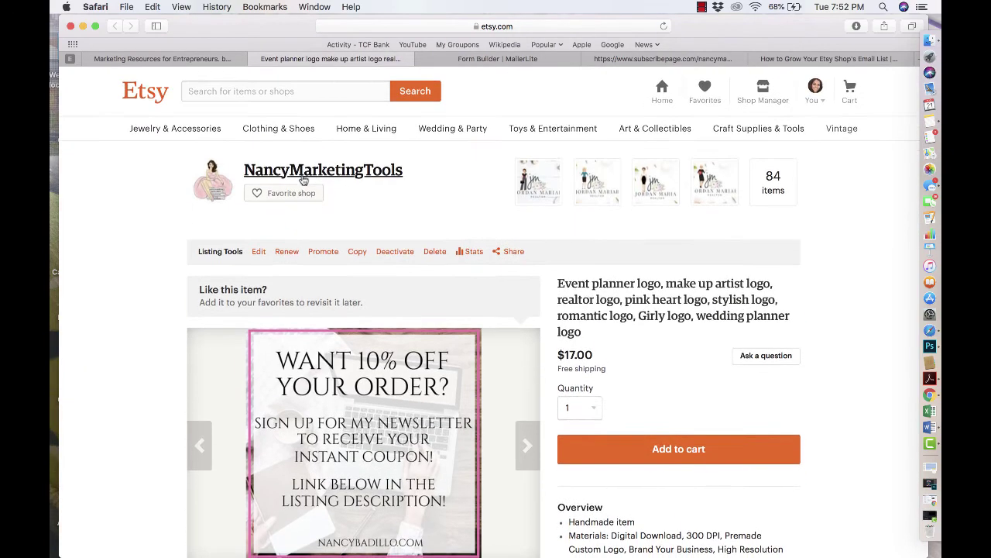
# - Save the Etsy shop's banner image from its main page to the desktop
pyautogui.click(303, 179)
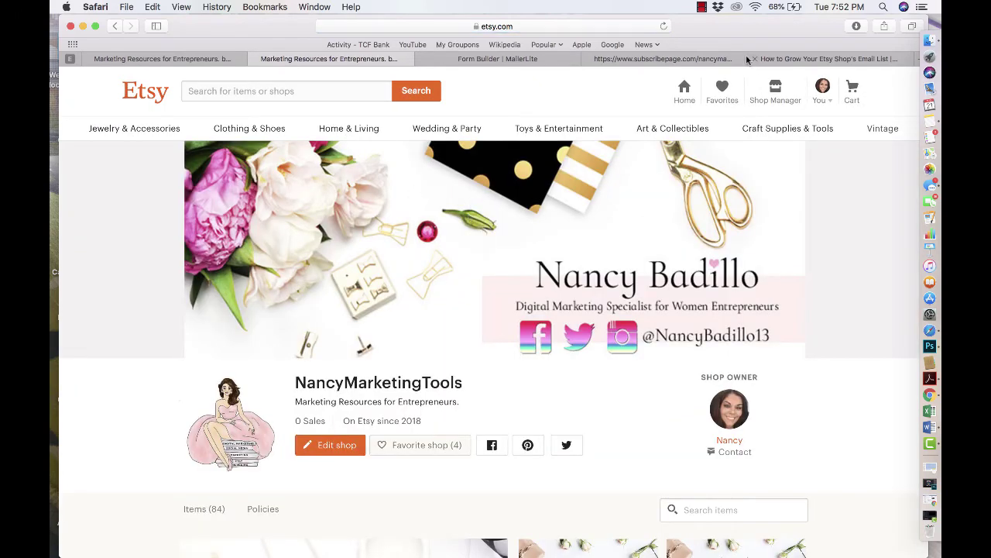
pyautogui.moveTo(746, 55); pyautogui.dragTo(652, 54)
pyautogui.moveTo(490, 214); pyautogui.dragTo(894, 115)
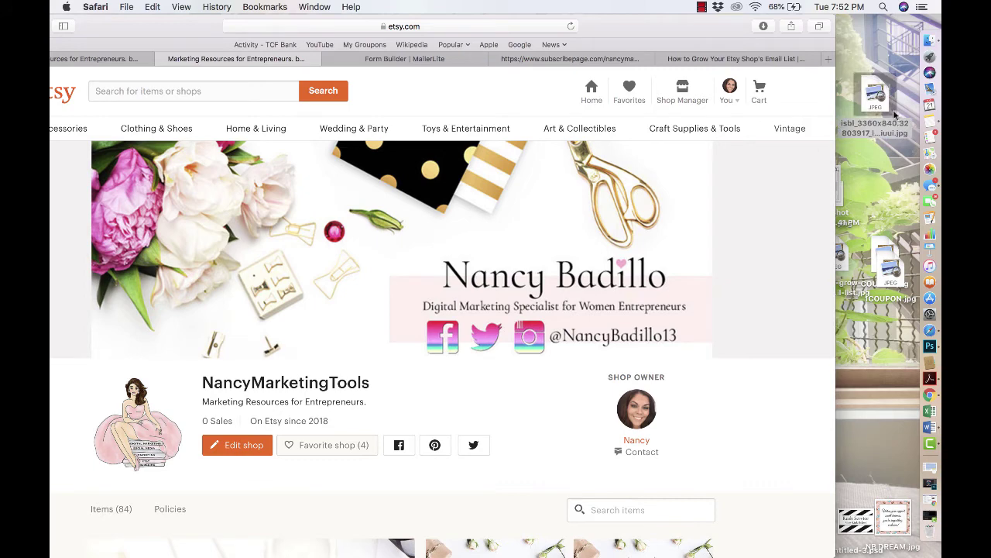
pyautogui.click(440, 59)
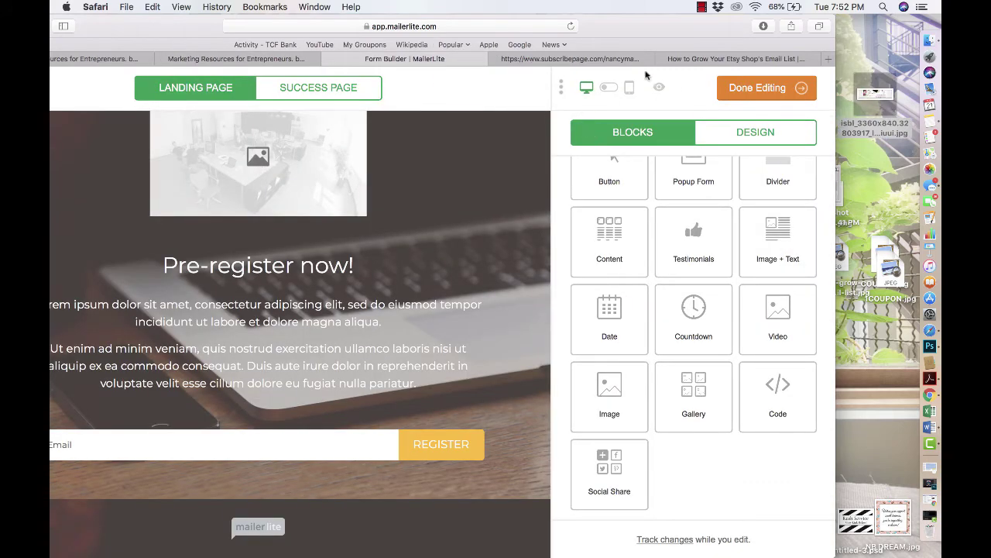
# - Upload the isbl_3360x840 shop banner file and use it as the top image
pyautogui.click(259, 158)
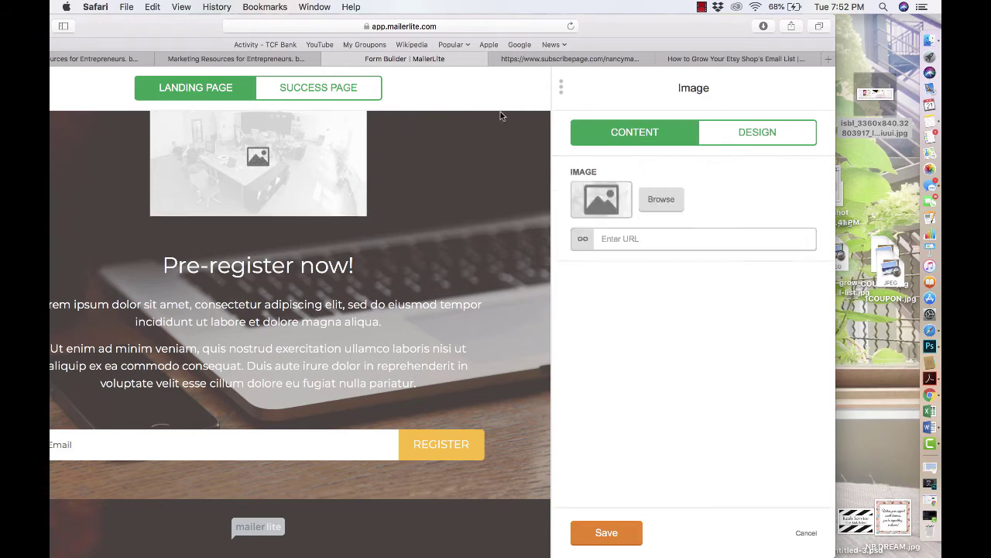
pyautogui.click(659, 202)
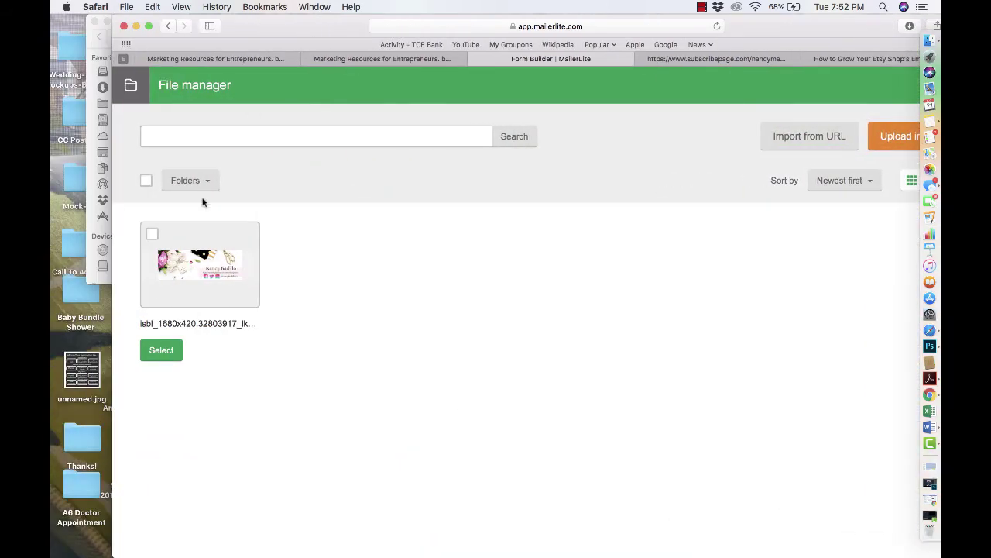
pyautogui.click(899, 138)
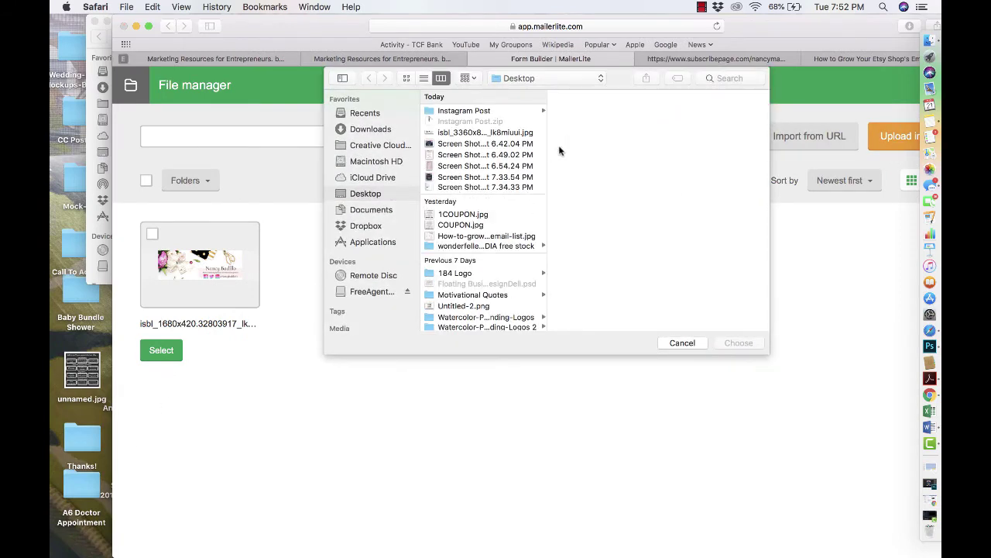
pyautogui.click(476, 133)
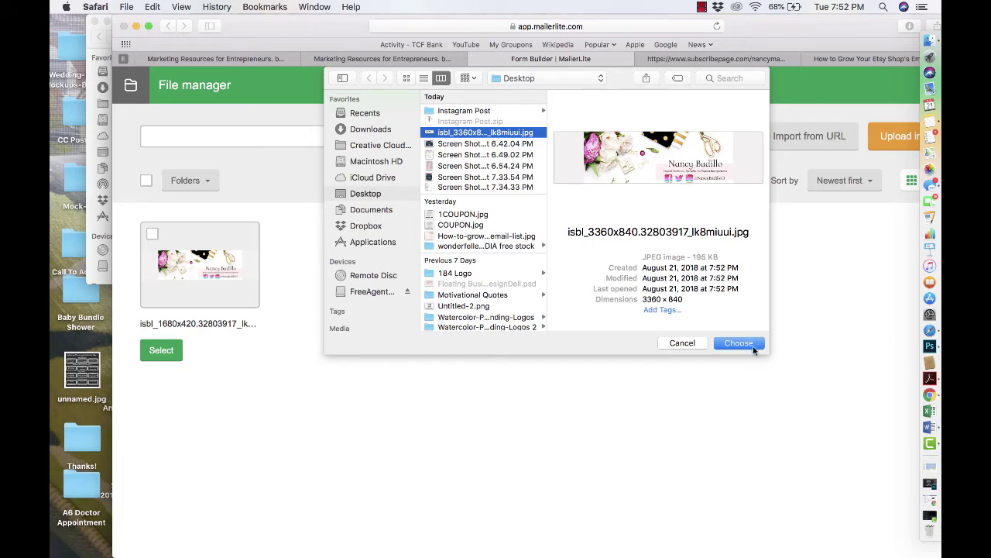
pyautogui.click(749, 344)
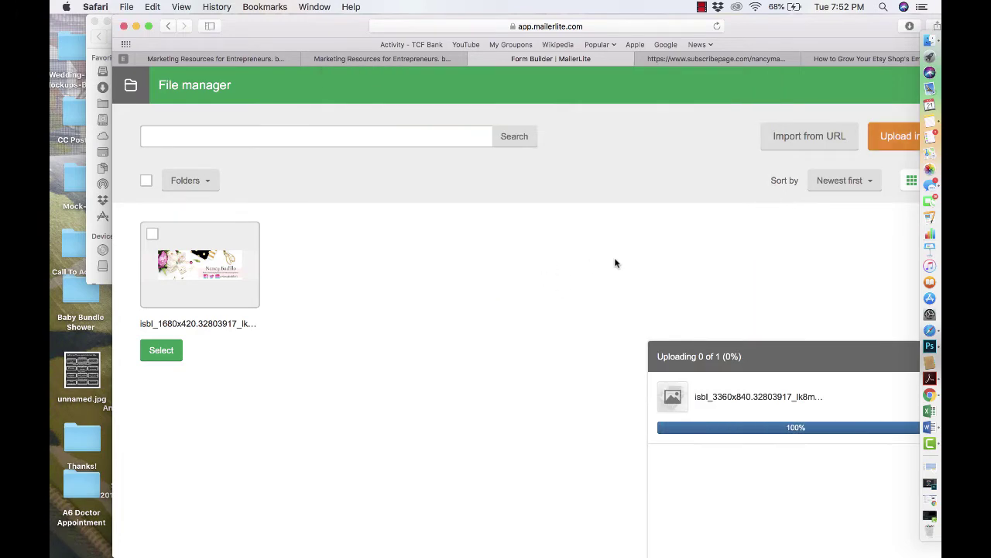
pyautogui.moveTo(764, 28); pyautogui.dragTo(718, 28)
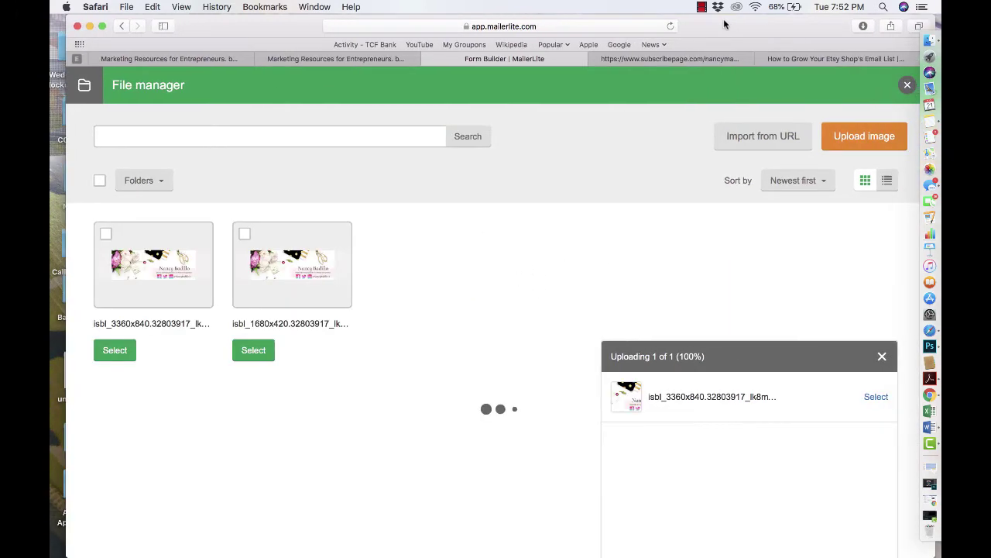
pyautogui.click(103, 352)
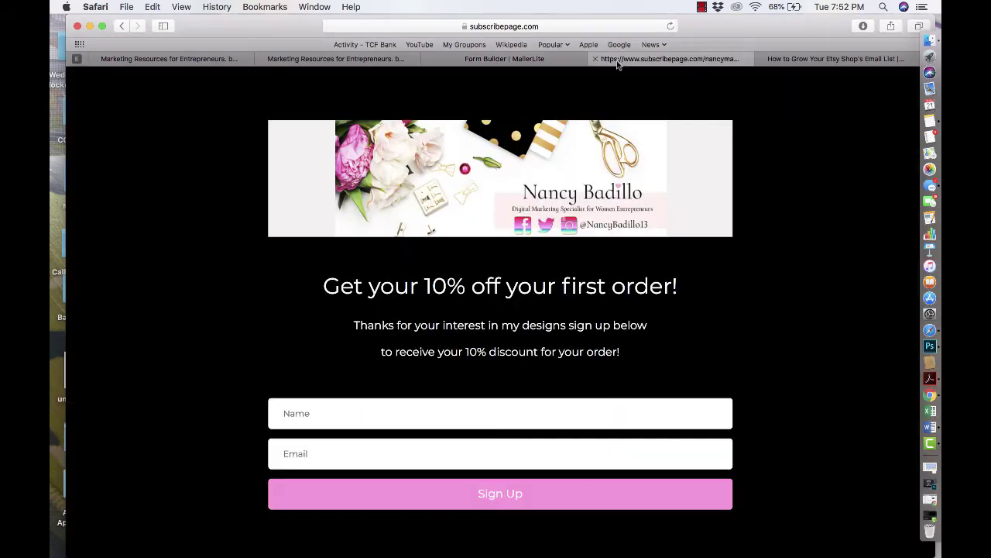
# - Save the banner image change and open the Signup Form block's title, text and button content
pyautogui.click(619, 61)
pyautogui.click(561, 59)
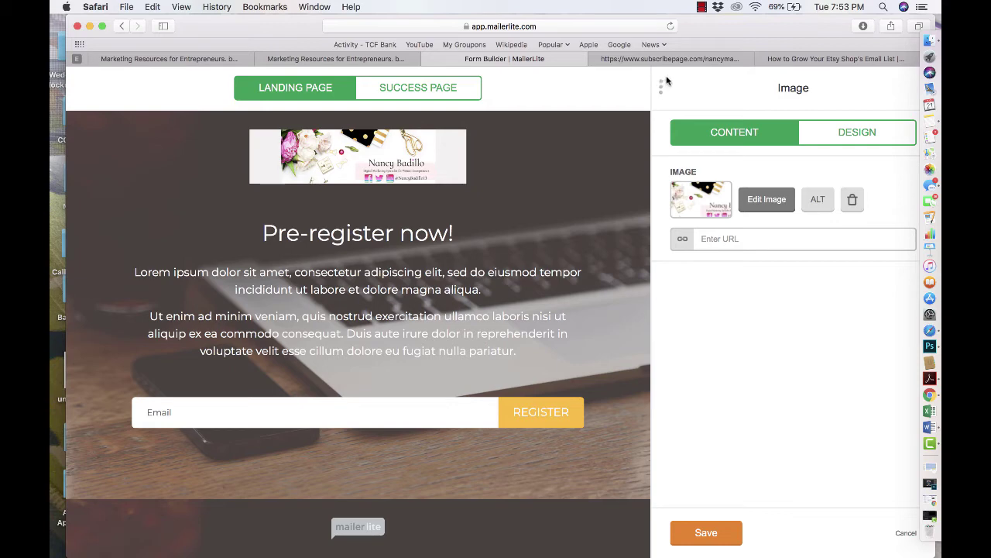
pyautogui.click(858, 133)
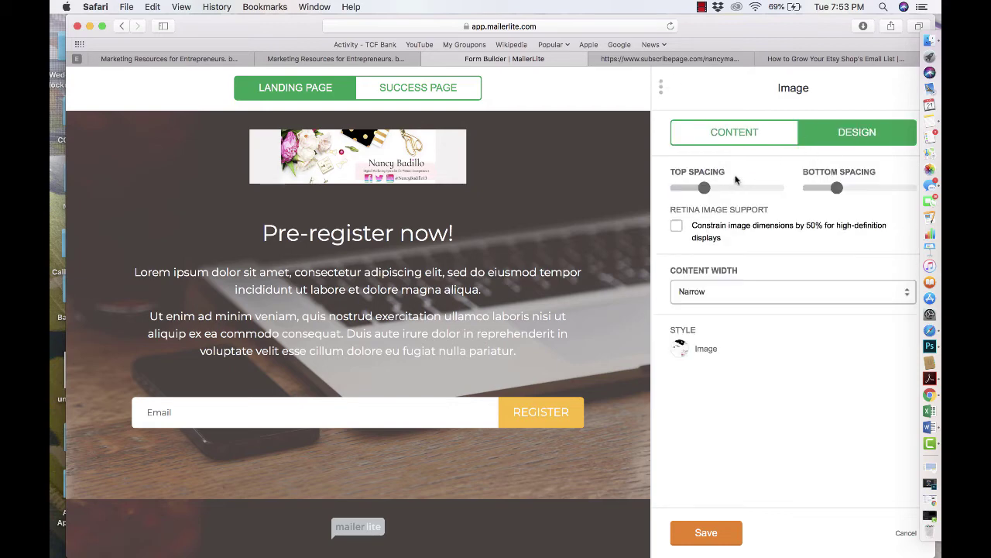
pyautogui.click(711, 532)
pyautogui.scroll(3, 708, 387)
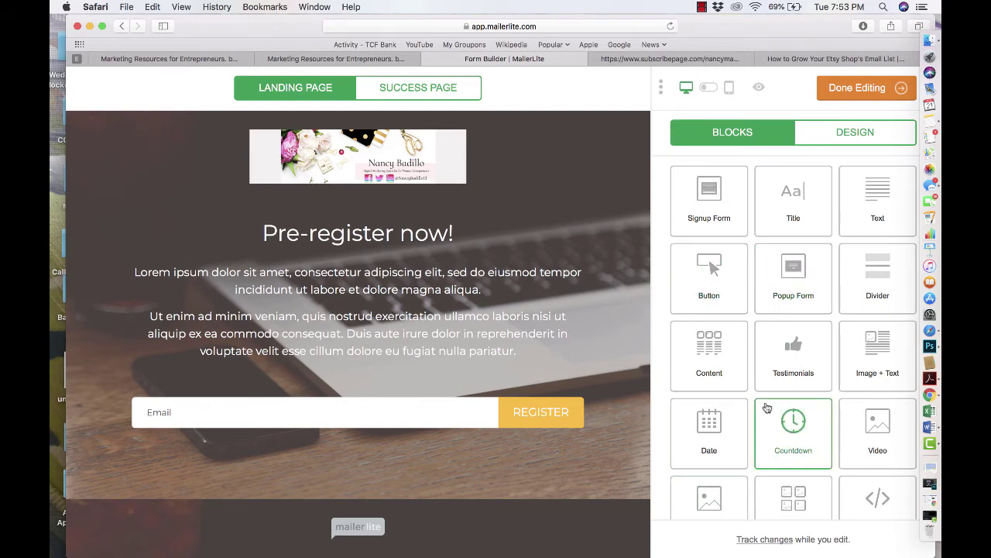
pyautogui.click(426, 272)
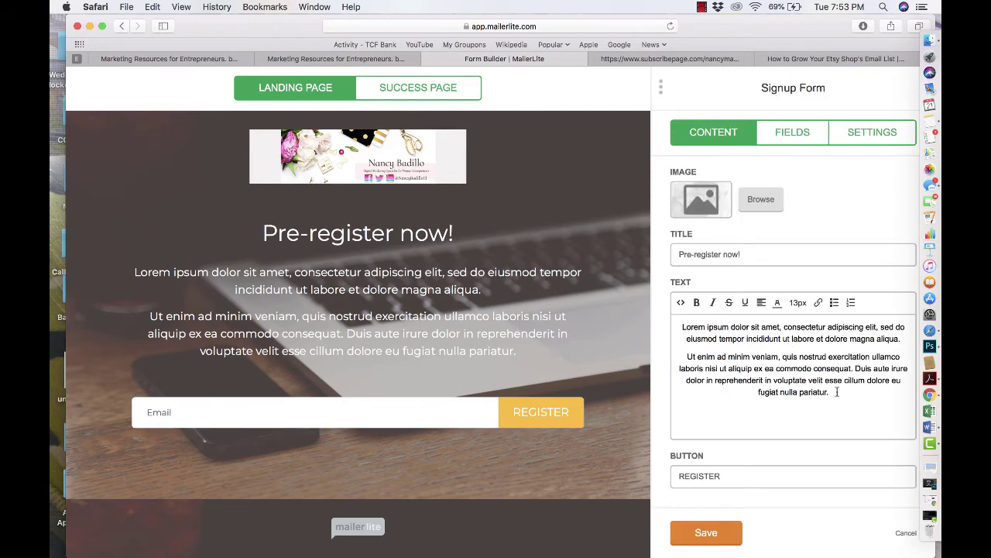
# - Replace the lorem ipsum paragraph with 'Thanks for stopping by! Sign up below to receive your 10% discount.'
pyautogui.moveTo(837, 391); pyautogui.dragTo(673, 321)
pyautogui.press('BackSpace')
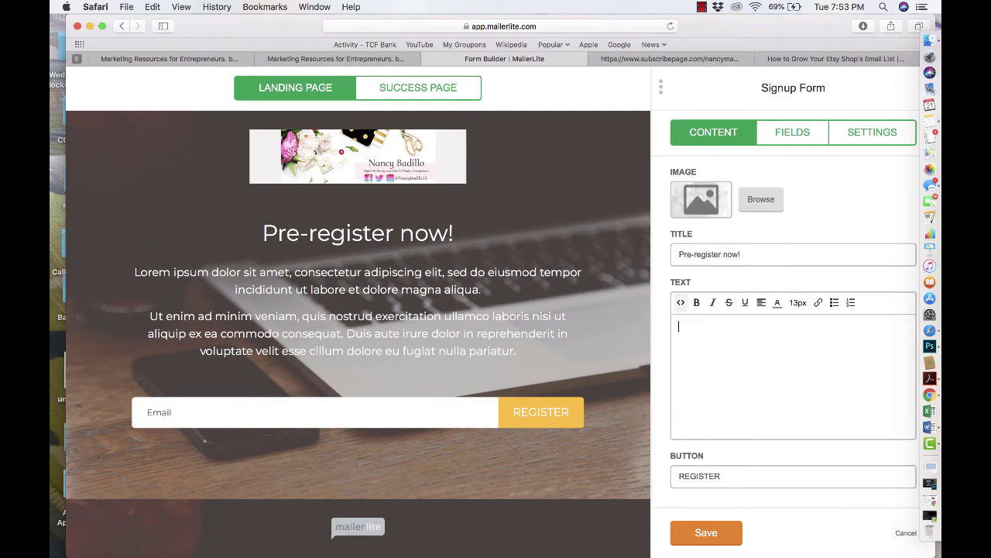
pyautogui.write('Thanks for s')
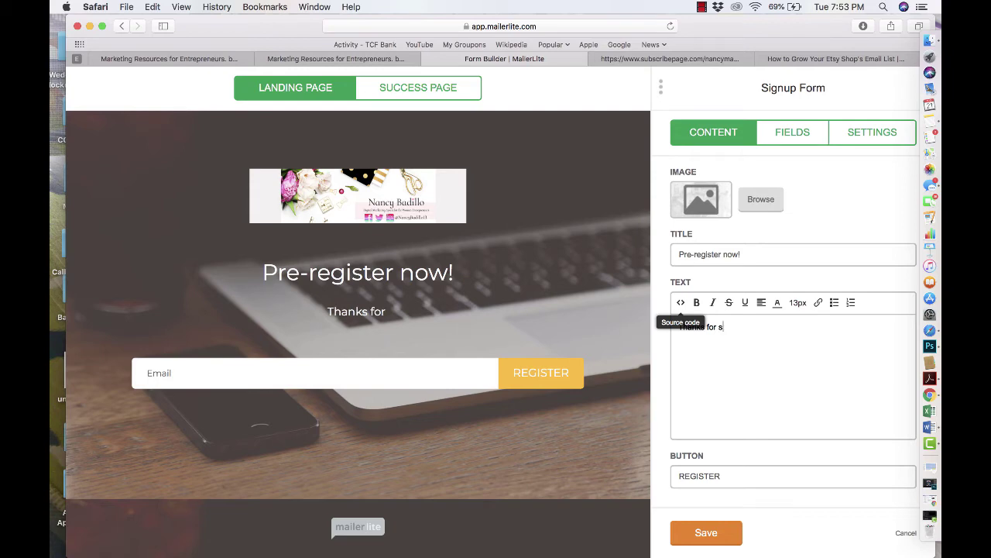
pyautogui.press('BackSpace')
pyautogui.write('stopp')
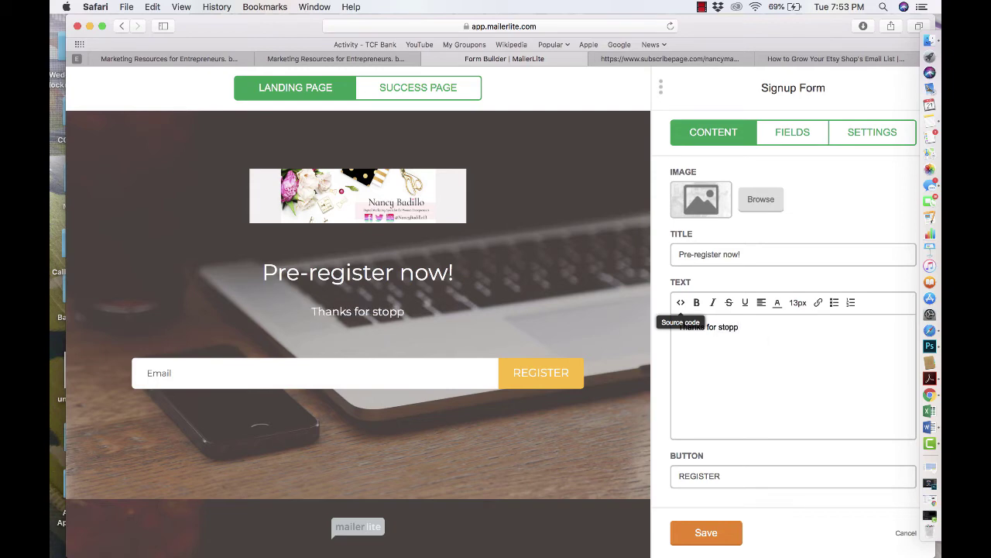
pyautogui.write('ing by! Sign ')
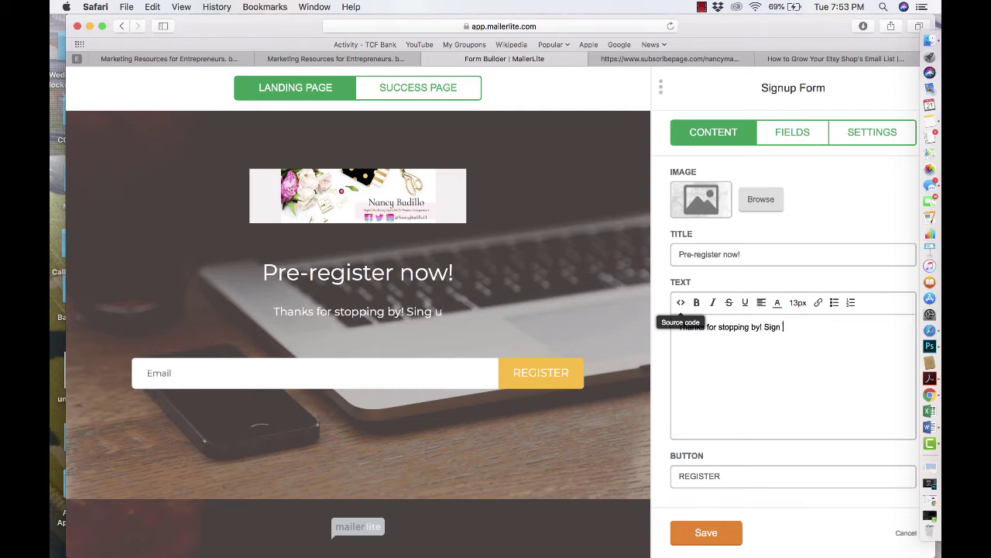
pyautogui.write('up below ')
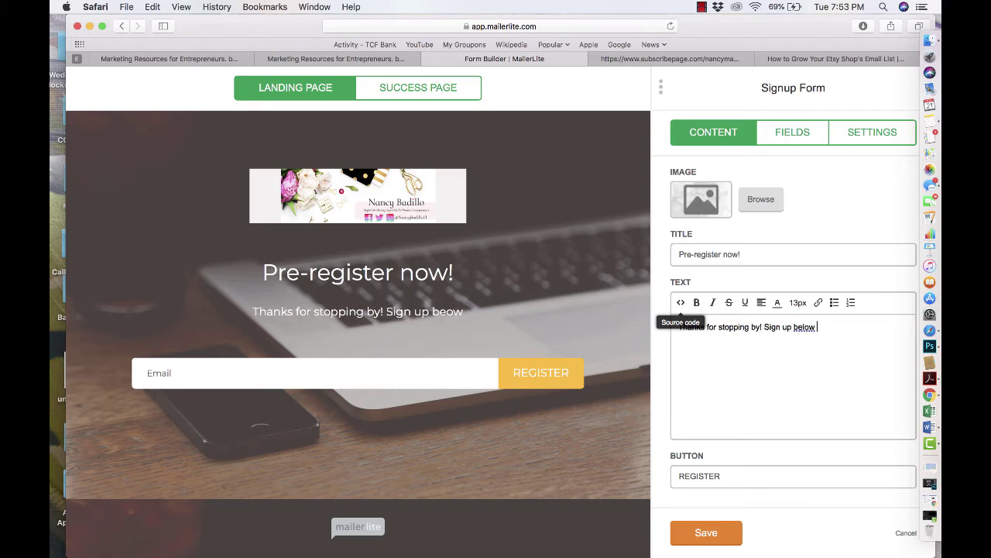
pyautogui.write('o')
pyautogui.press('BackSpace')
pyautogui.write('to r')
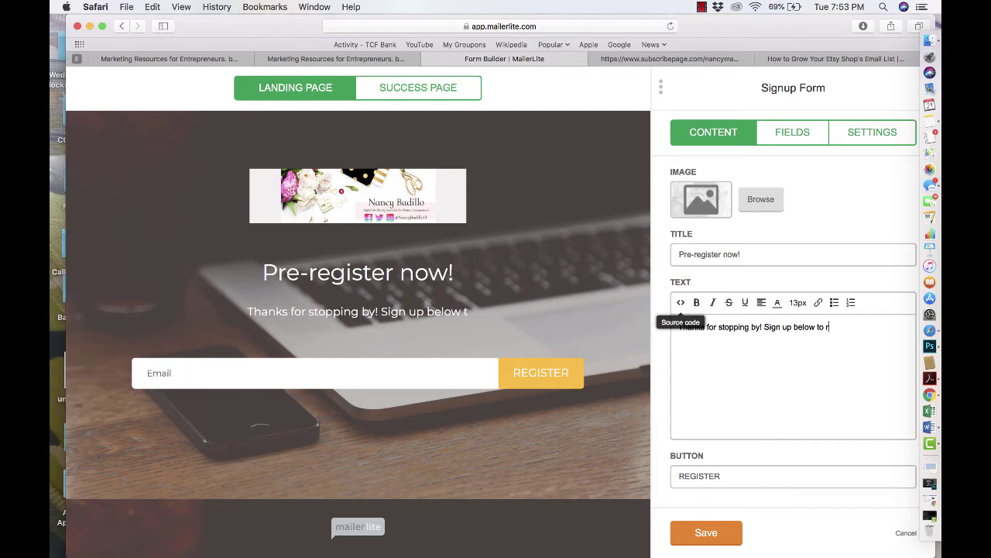
pyautogui.write('eceive your 10')
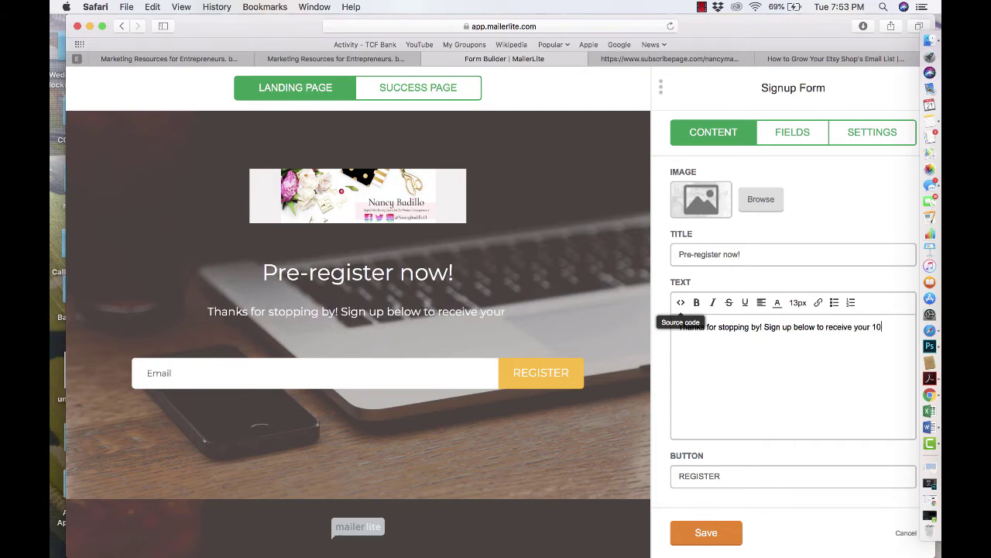
pyautogui.write('% discount.')
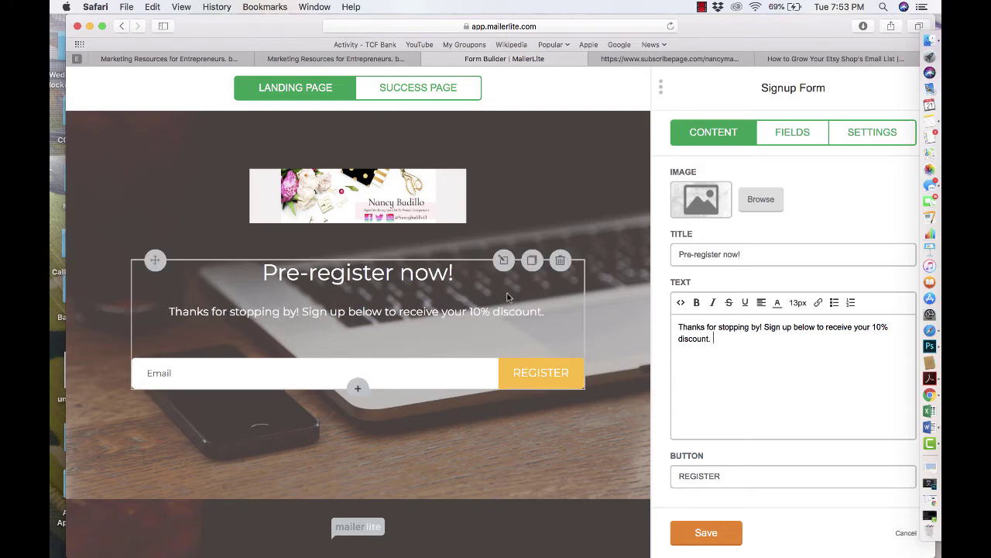
# - Change the signup form heading to 'Get 10% off your first order!' and save it
pyautogui.tripleClick(742, 256)
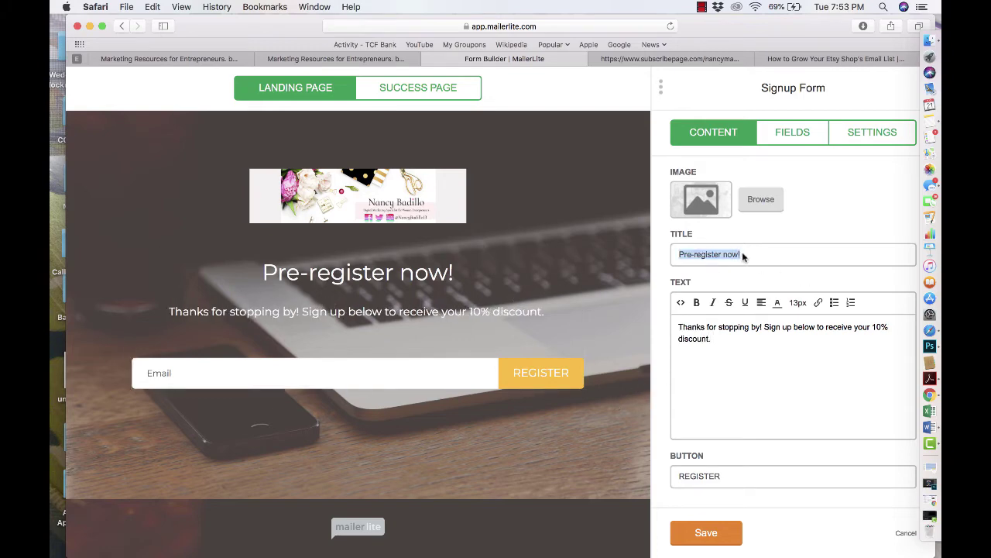
pyautogui.write('Get 1')
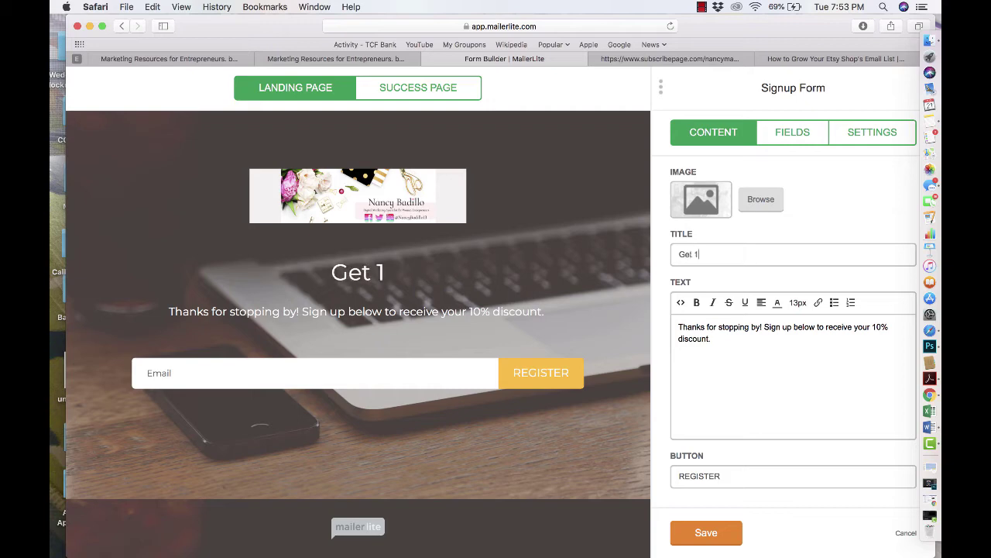
pyautogui.write('0% of')
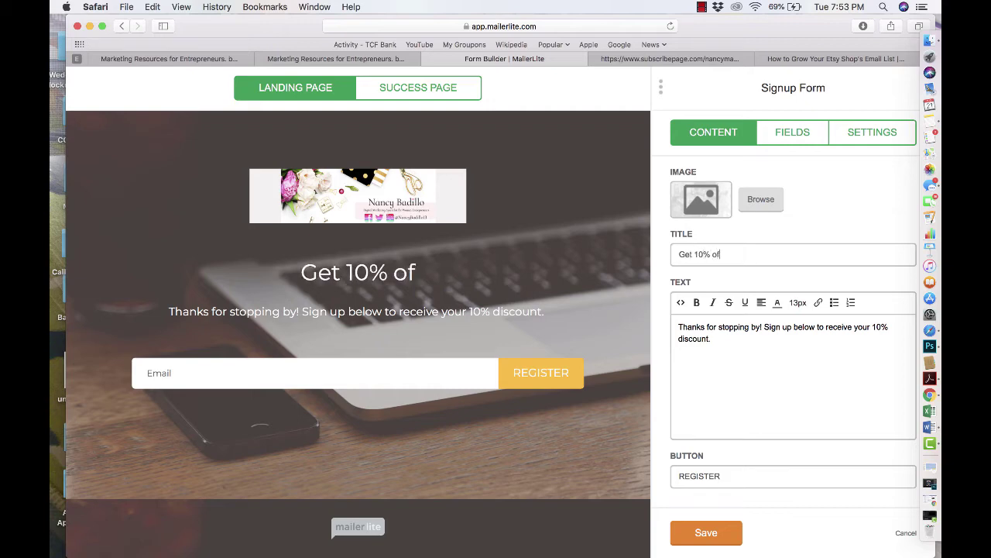
pyautogui.write('f your fi')
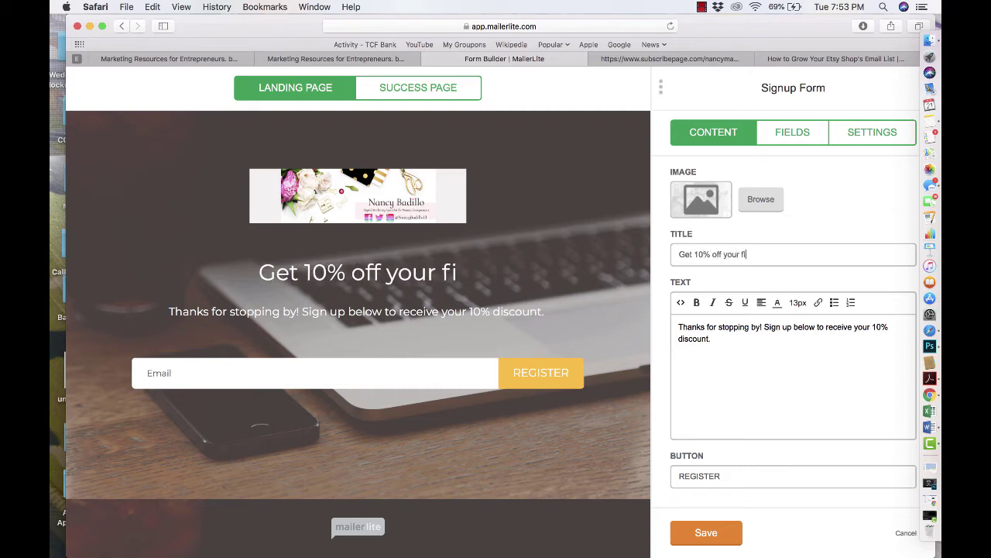
pyautogui.write('rst order!')
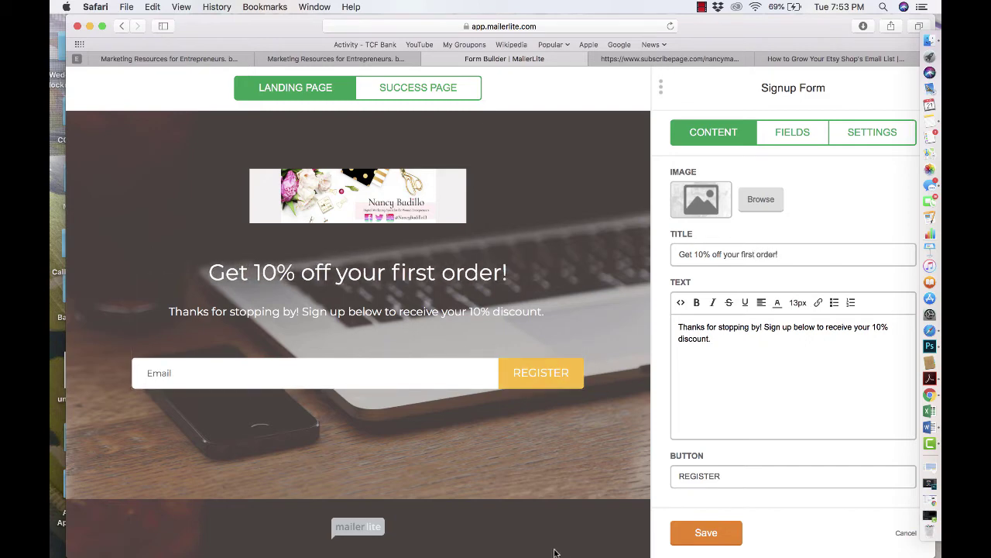
pyautogui.click(705, 532)
# - Set the form's button text to 'Sign Up', save, and preview the Success Page
pyautogui.click(575, 386)
pyautogui.write('Sign Up')
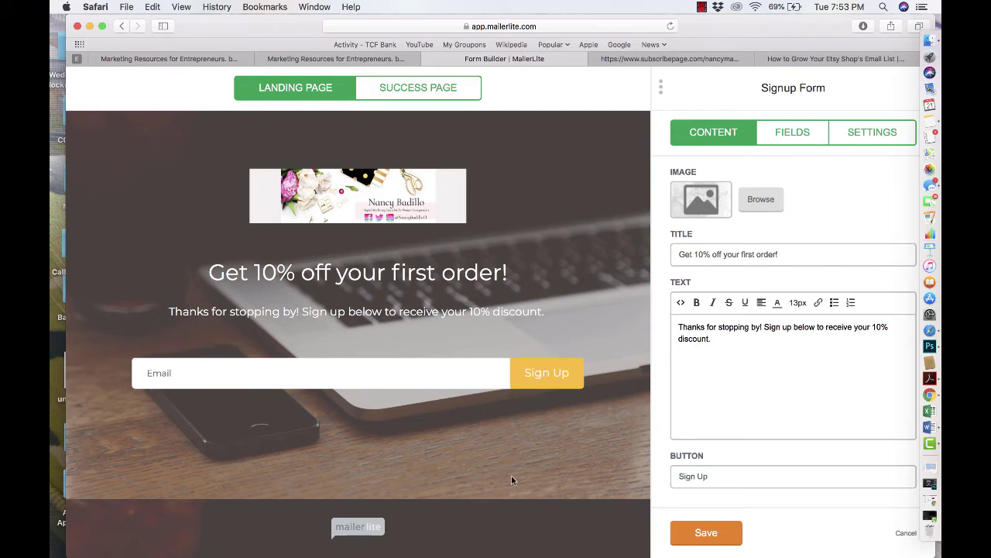
pyautogui.click(703, 532)
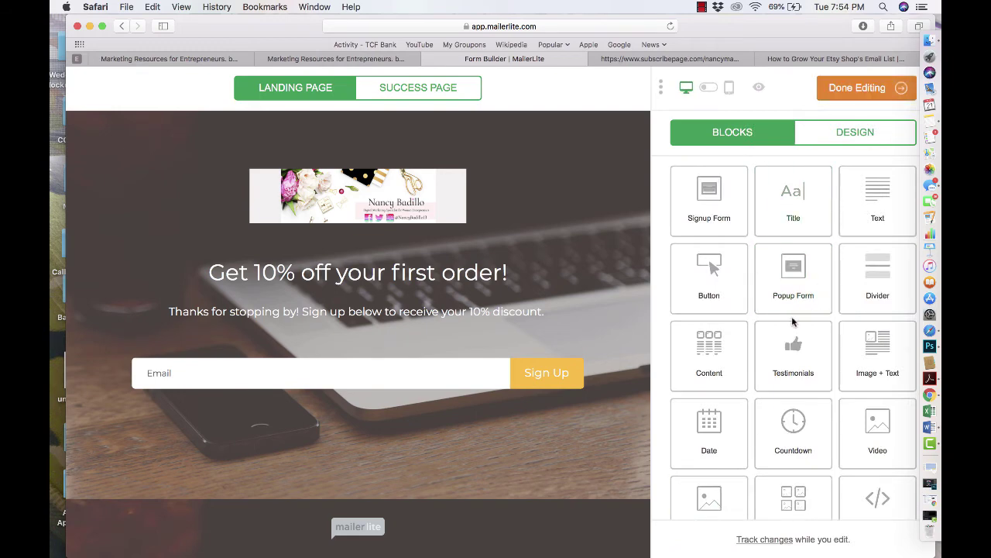
pyautogui.click(413, 91)
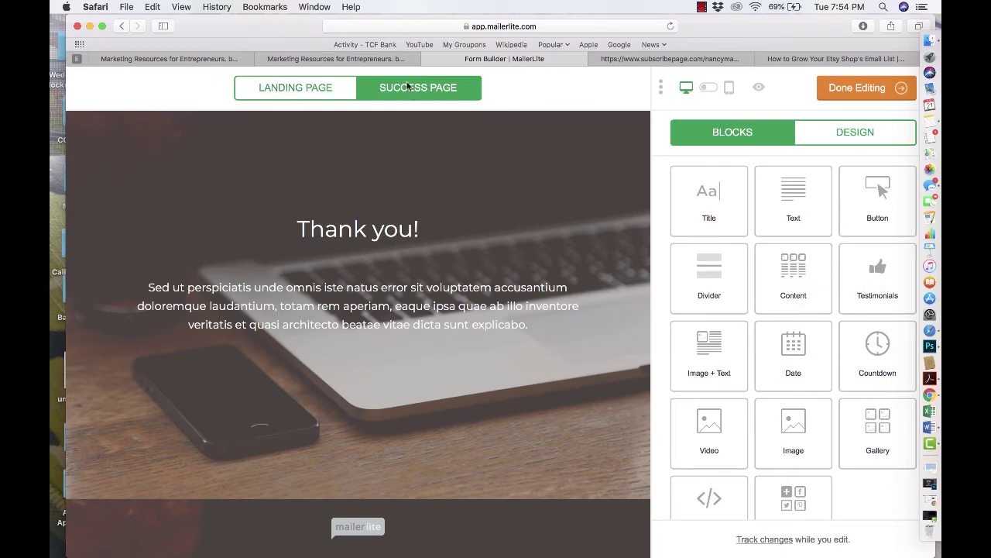
pyautogui.click(369, 62)
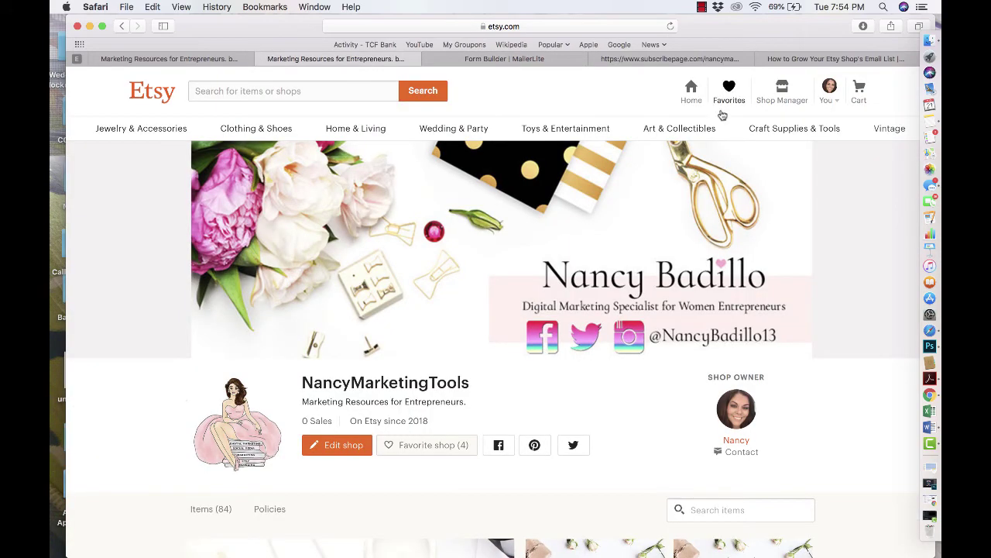
# - Go to Shop Manager's Marketing > Sales and coupons page and start a new special offer
pyautogui.click(783, 86)
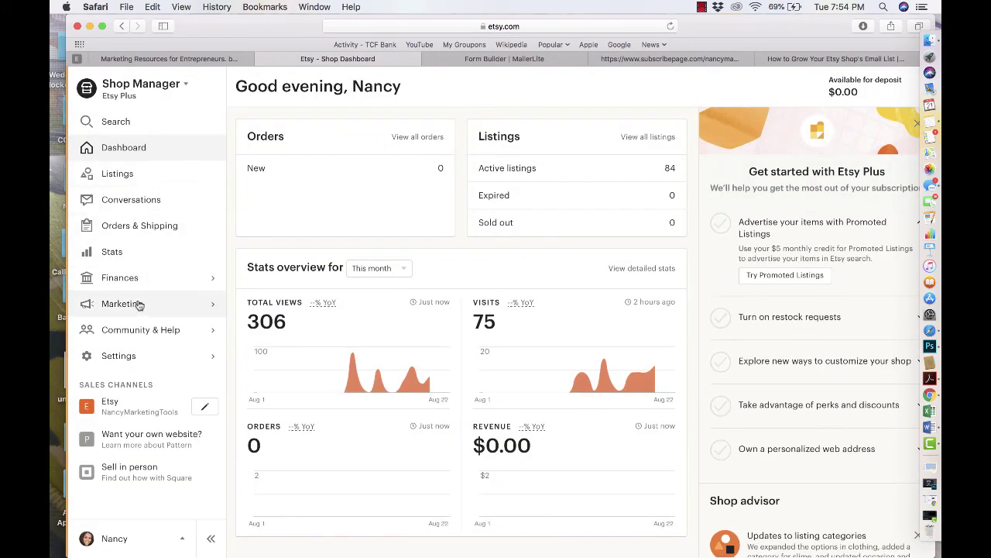
pyautogui.click(136, 308)
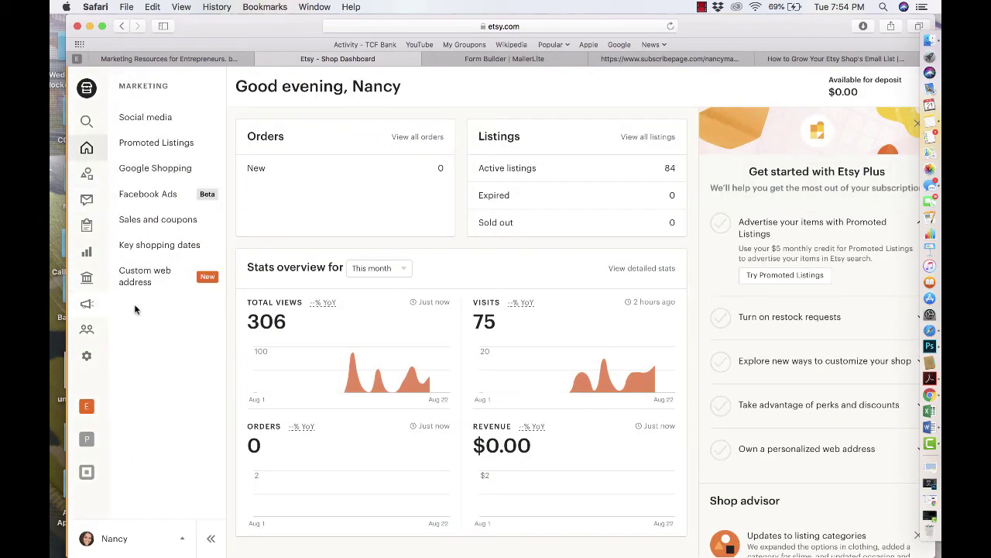
pyautogui.click(134, 310)
pyautogui.click(133, 310)
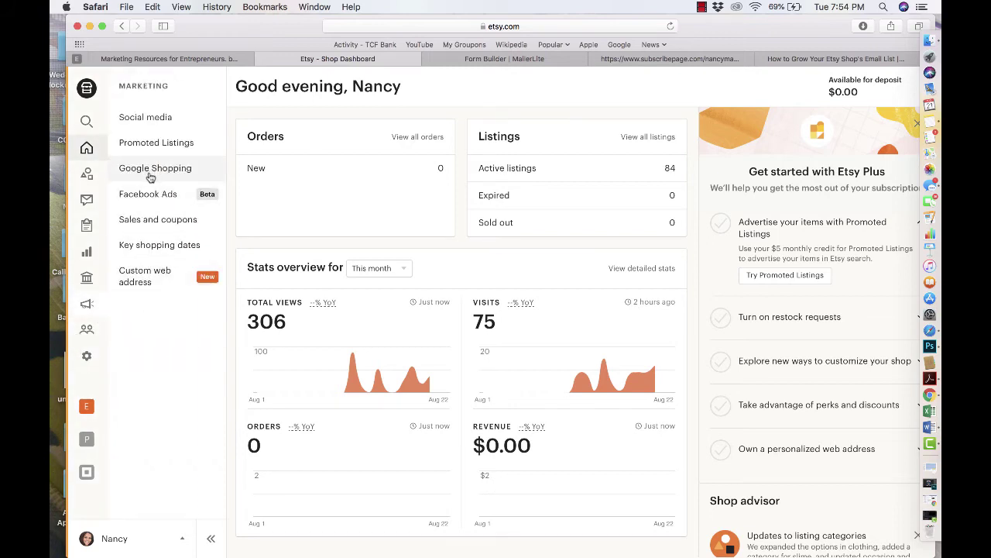
pyautogui.click(147, 220)
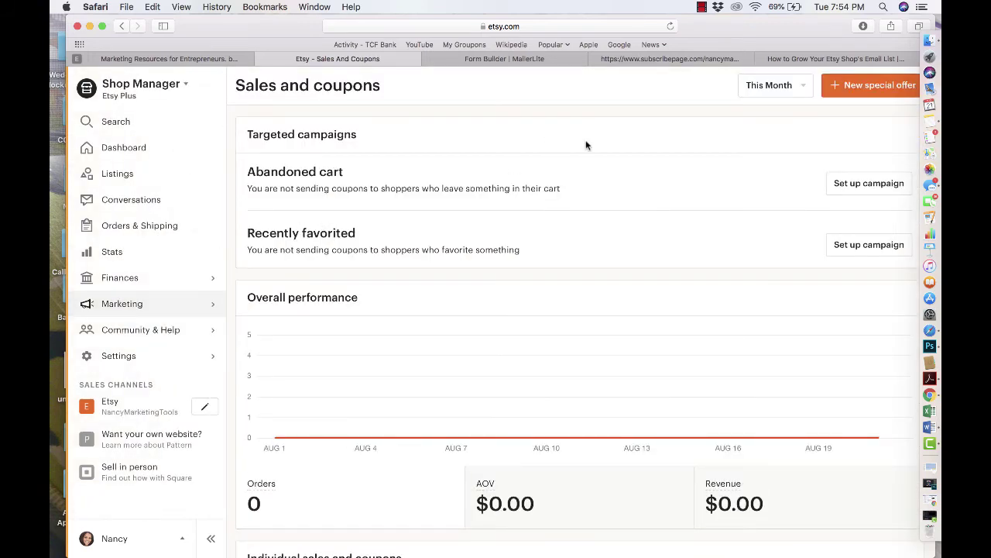
pyautogui.scroll(-2, 586, 200)
pyautogui.scroll(1, 586, 200)
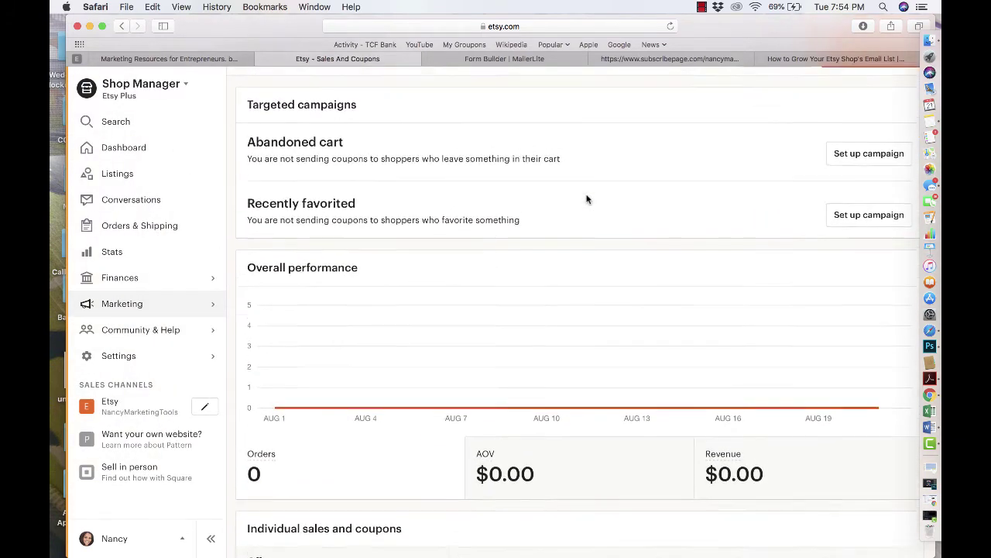
pyautogui.scroll(1, 586, 200)
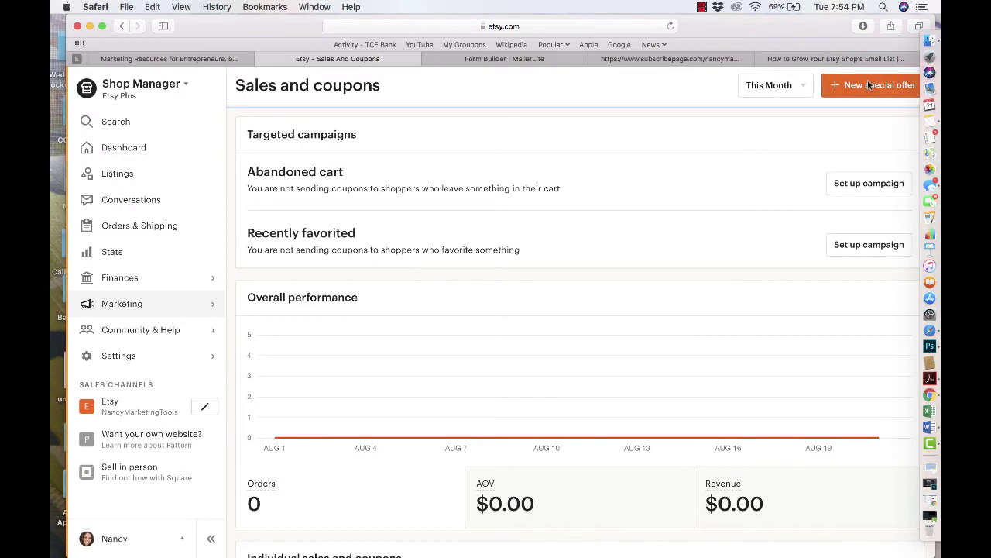
pyautogui.click(869, 85)
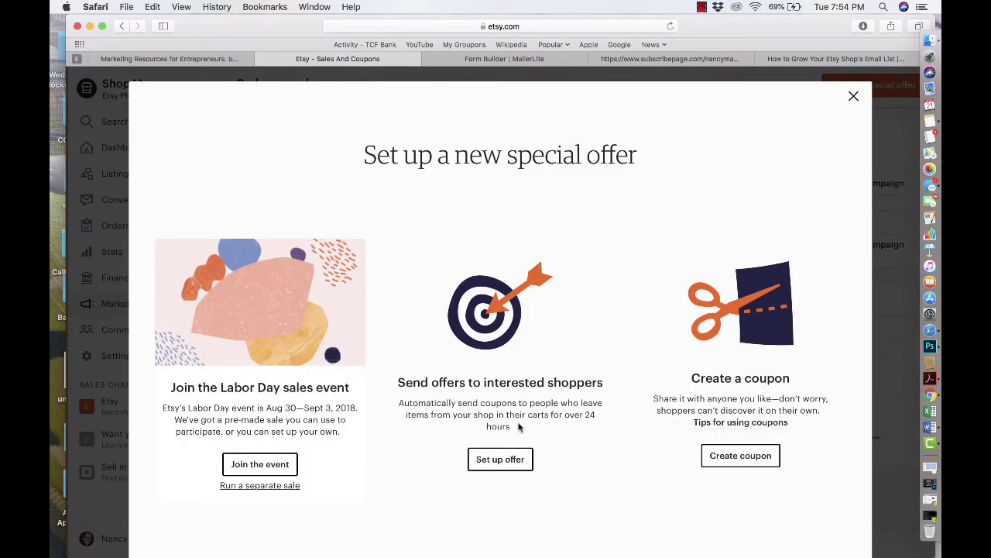
# - Create a 10%-off coupon with no minimum order, starting 08/21/2018
pyautogui.click(742, 457)
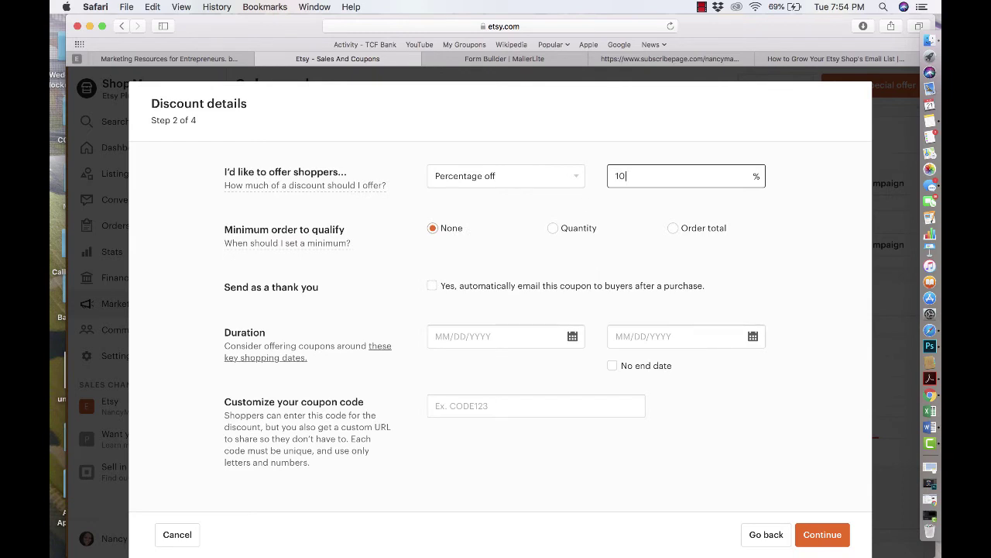
pyautogui.click(432, 234)
pyautogui.moveTo(265, 245)
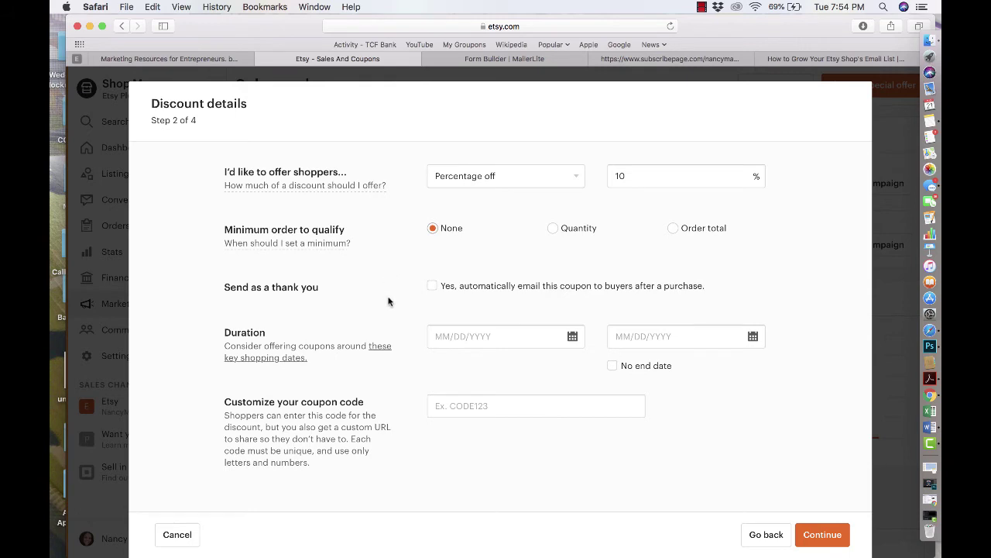
pyautogui.click(457, 335)
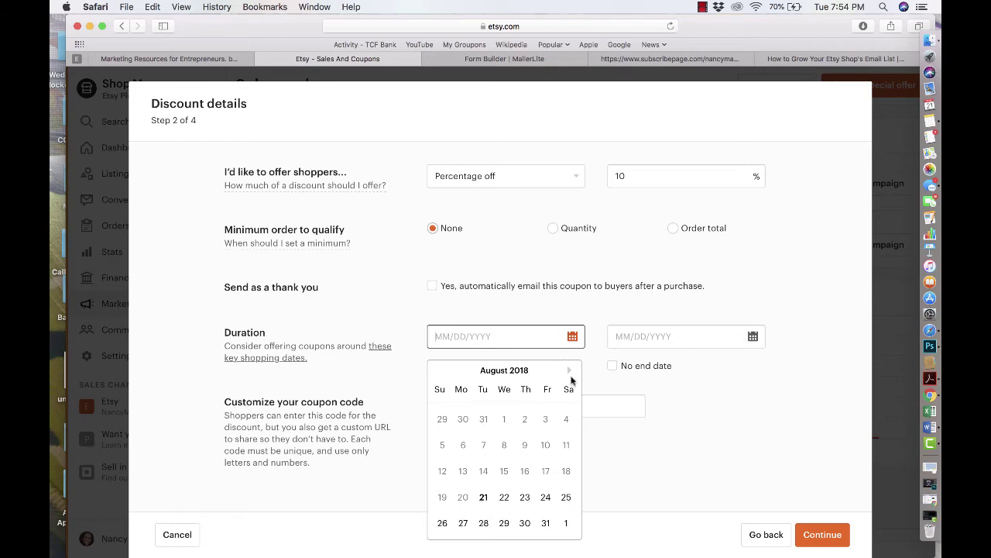
pyautogui.click(483, 496)
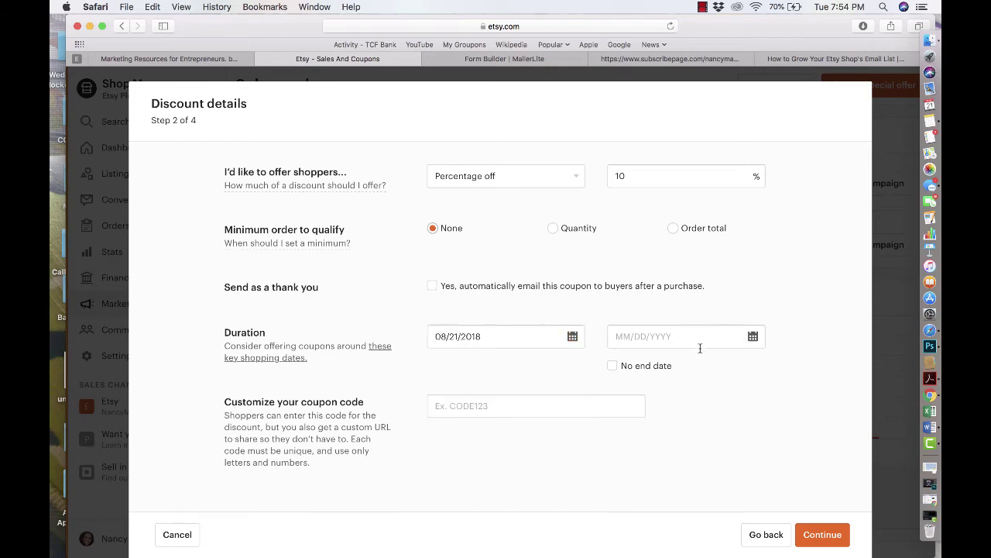
# - Set the coupon's end date to 12/31/2018
pyautogui.click(700, 348)
pyautogui.click(749, 369)
pyautogui.click(750, 369)
pyautogui.click(750, 369)
pyautogui.click(750, 369)
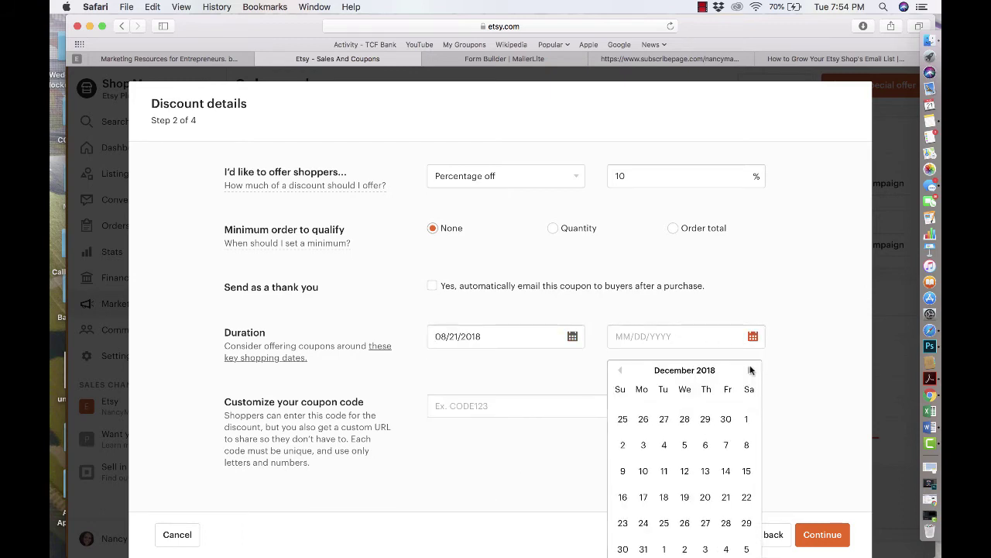
pyautogui.click(749, 369)
pyautogui.click(749, 369)
pyautogui.click(621, 370)
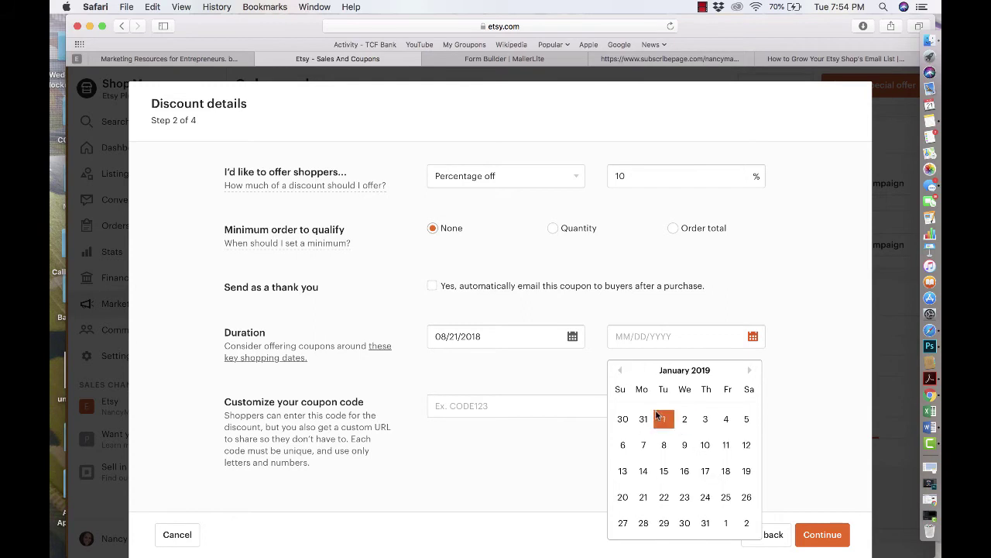
pyautogui.click(620, 369)
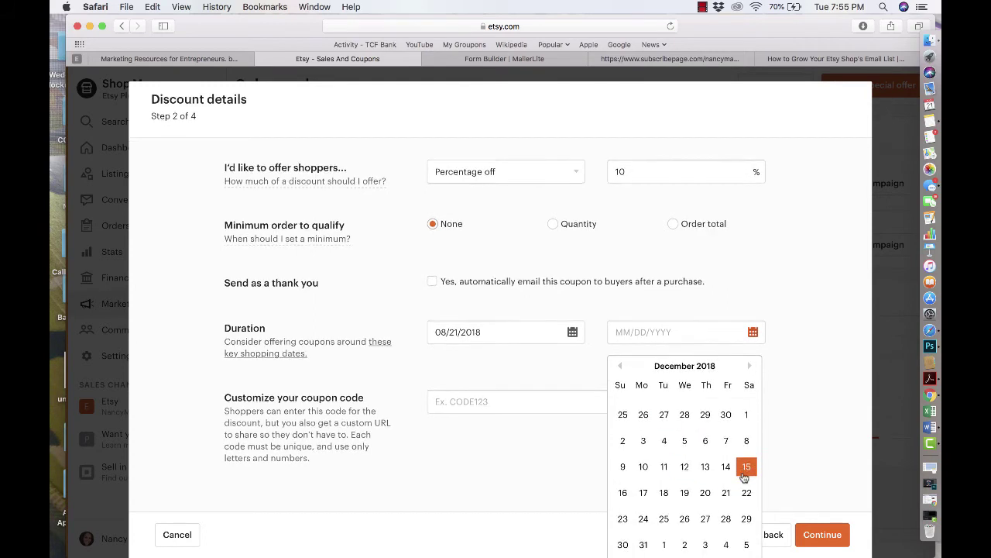
pyautogui.scroll(-1, 744, 474)
pyautogui.click(643, 537)
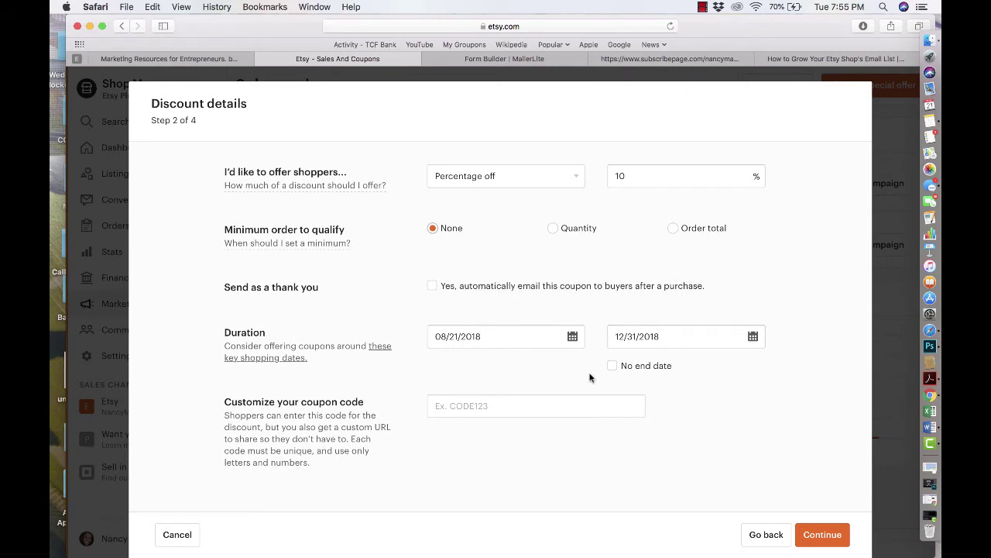
# - Enter a custom coupon code, revising it from THANKS10% to THANK15%
pyautogui.click(485, 406)
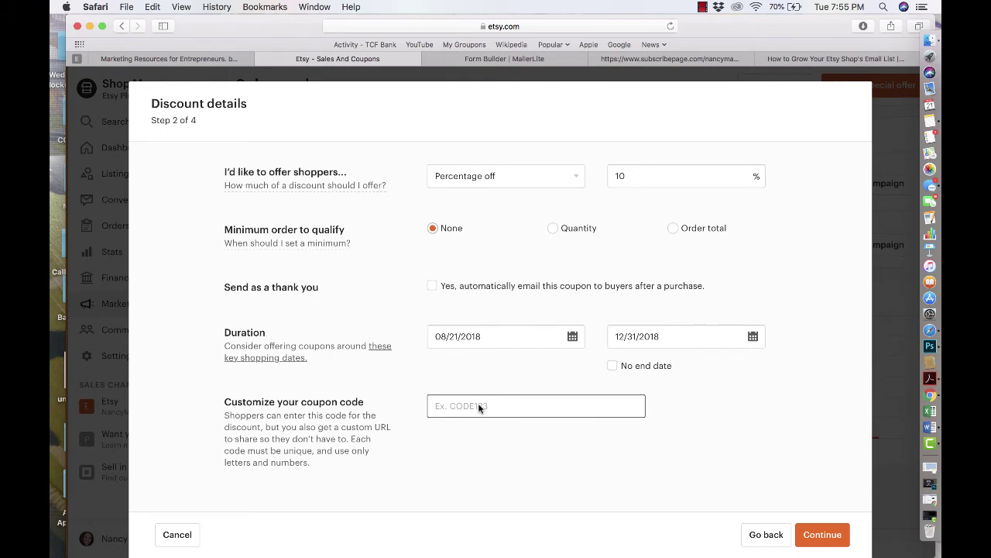
pyautogui.write('T')
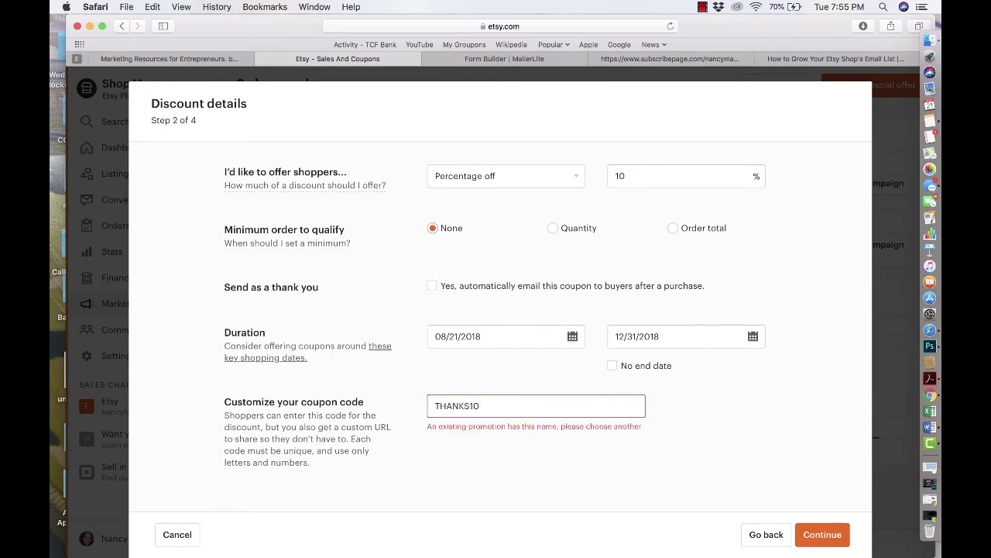
pyautogui.write('HANKS10%')
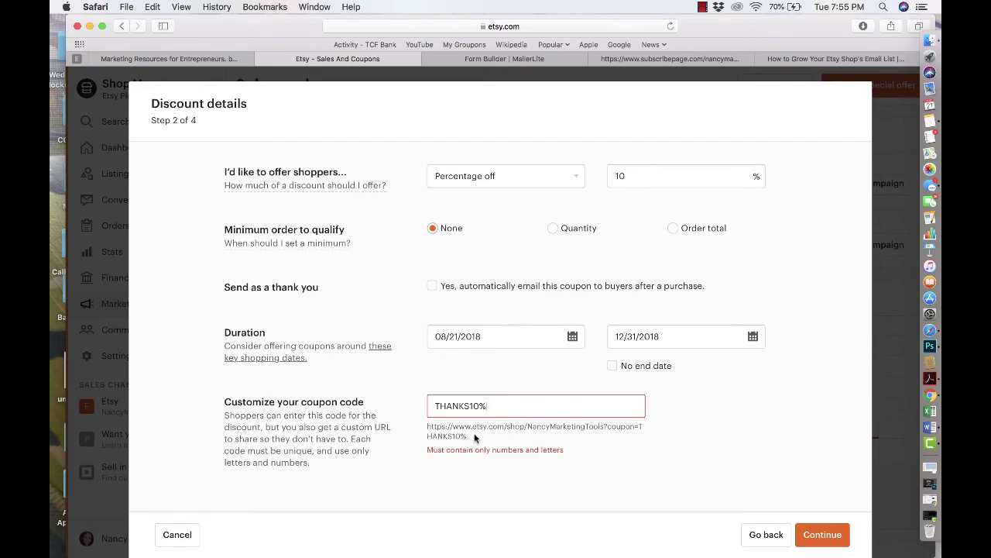
pyautogui.moveTo(474, 438); pyautogui.dragTo(425, 431)
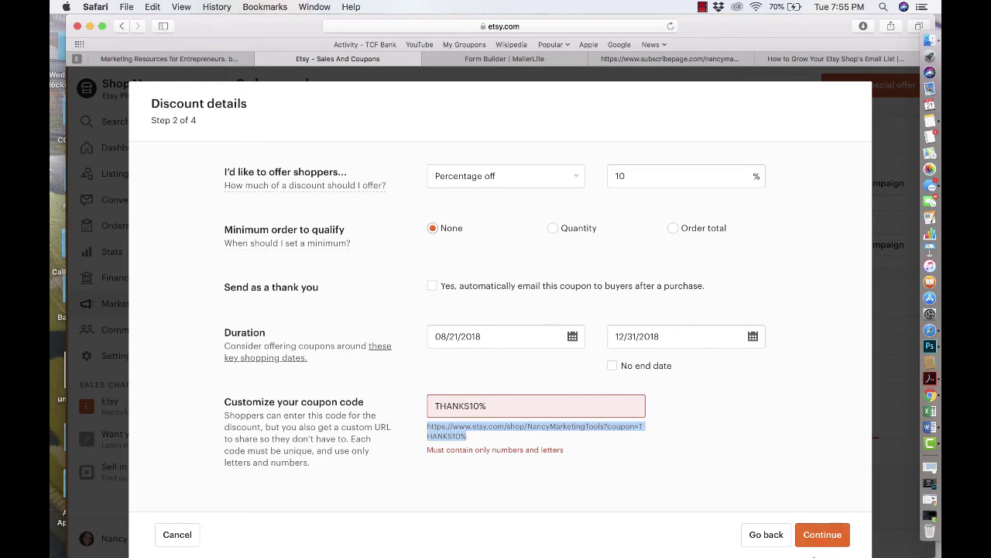
pyautogui.click(509, 408)
pyautogui.press('BackSpace')
pyautogui.press('BackSpace')
pyautogui.press('BackSpace')
pyautogui.press('BackSpace')
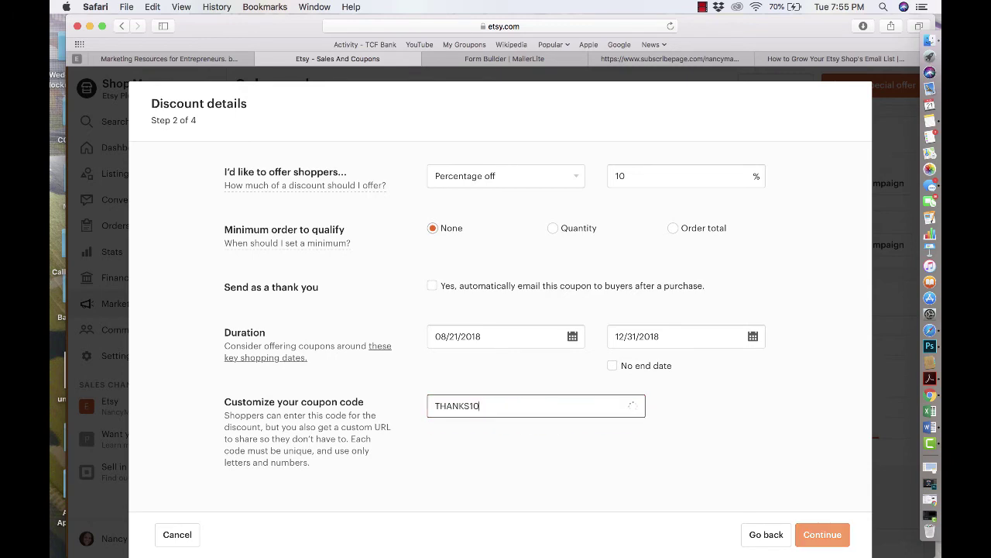
pyautogui.write('15%')
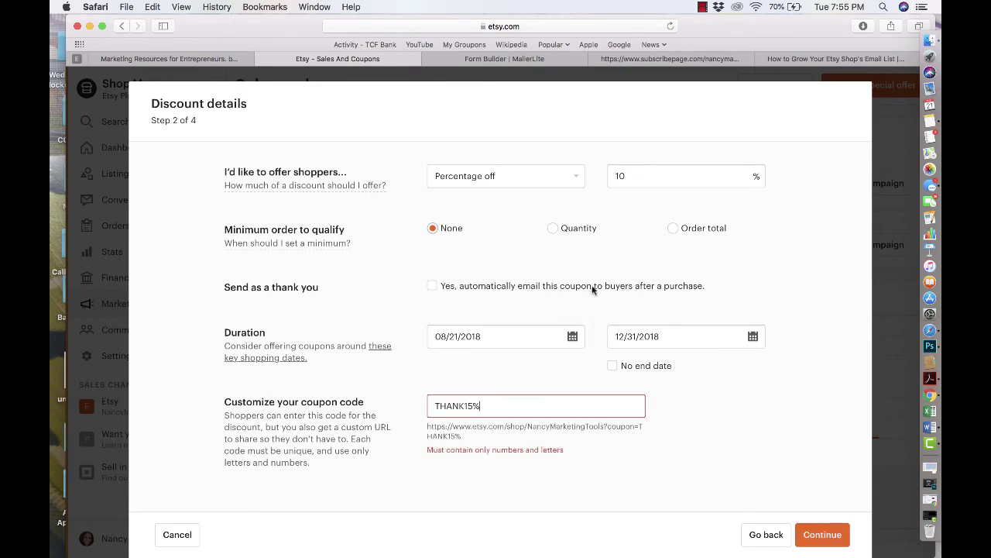
# - Raise the discount from 10% to 15% and drop the percent sign so the code reads THANK15
pyautogui.click(640, 177)
pyautogui.press('BackSpace')
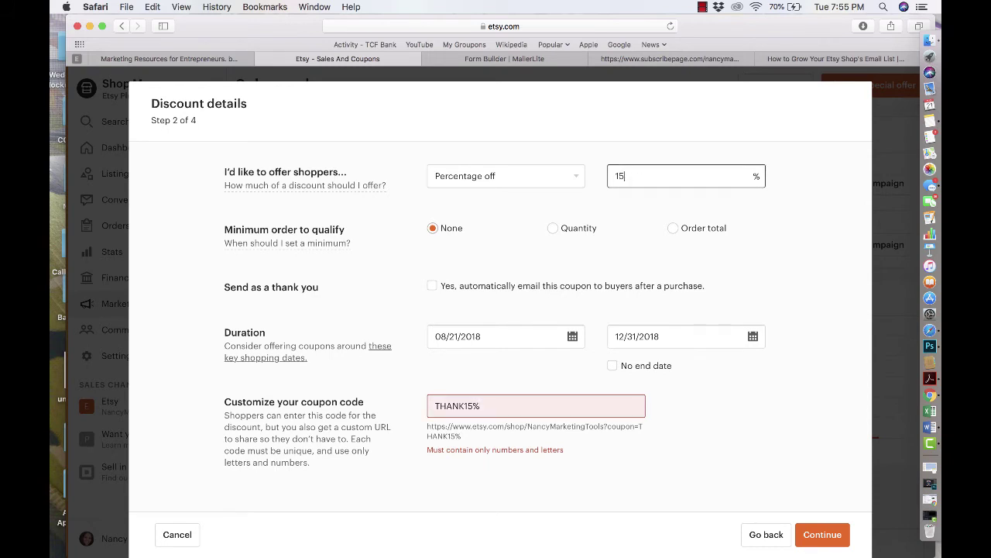
pyautogui.write('5')
pyautogui.click(586, 486)
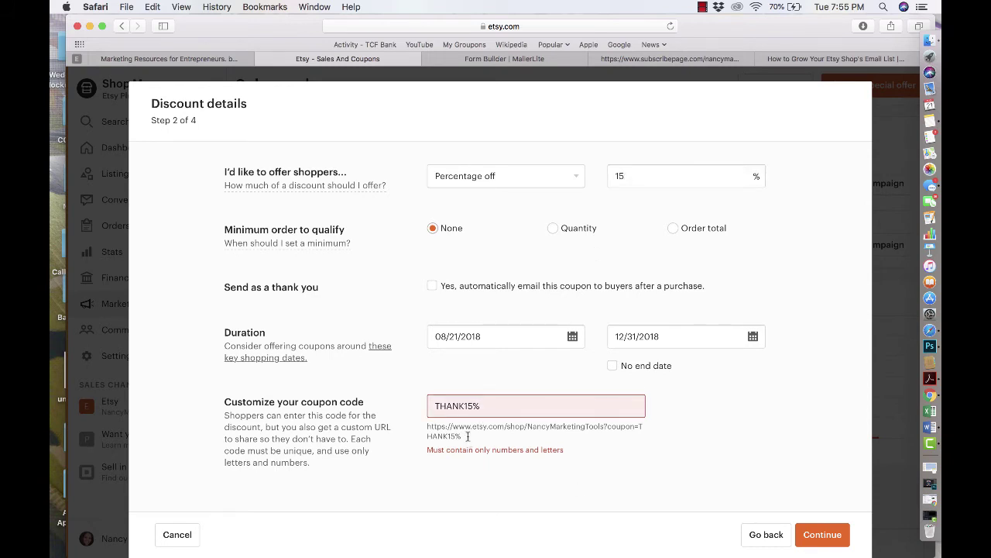
pyautogui.moveTo(468, 436); pyautogui.dragTo(432, 425)
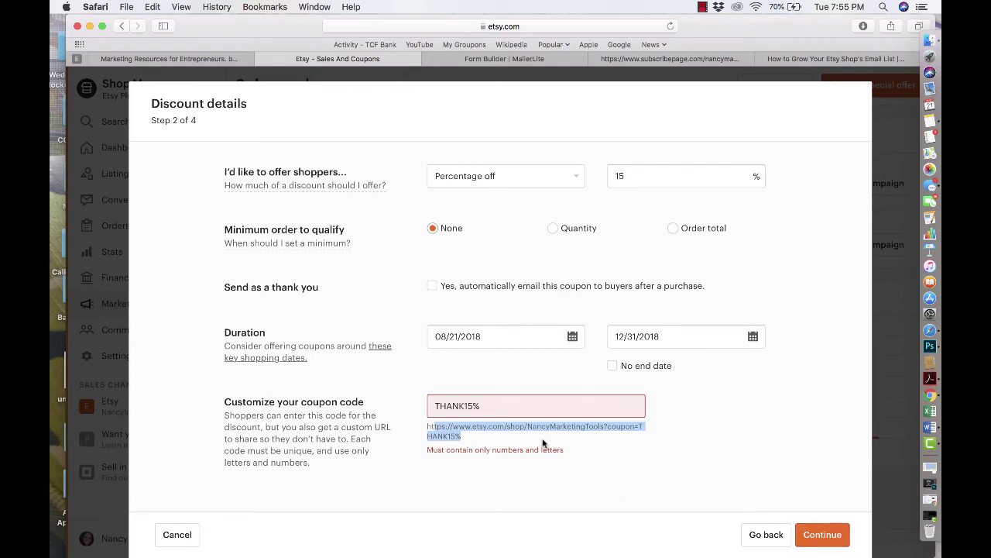
pyautogui.click(501, 410)
pyautogui.press('BackSpace')
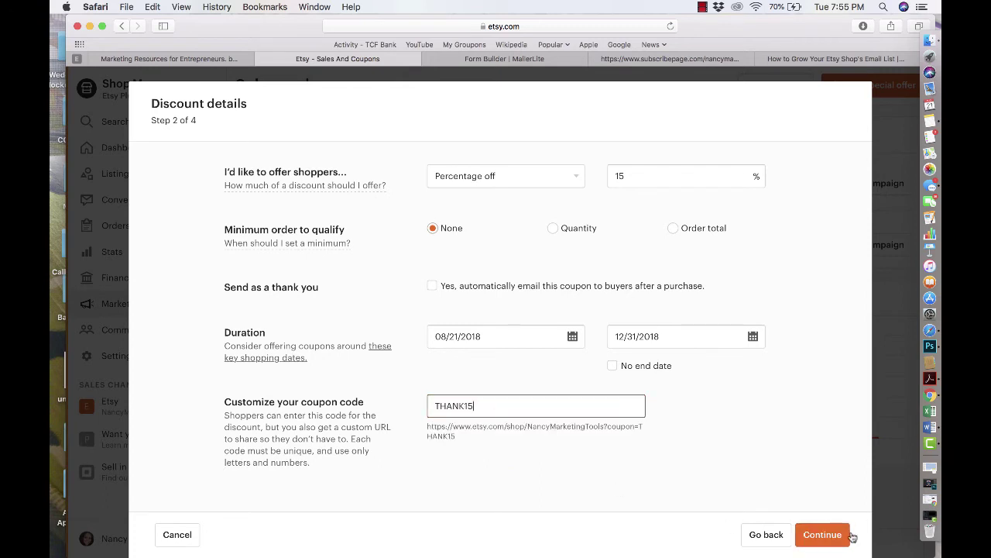
# - Add the Social Media, Floral Logos (37) and Text Only Logos (24) sections to the discount
pyautogui.click(833, 535)
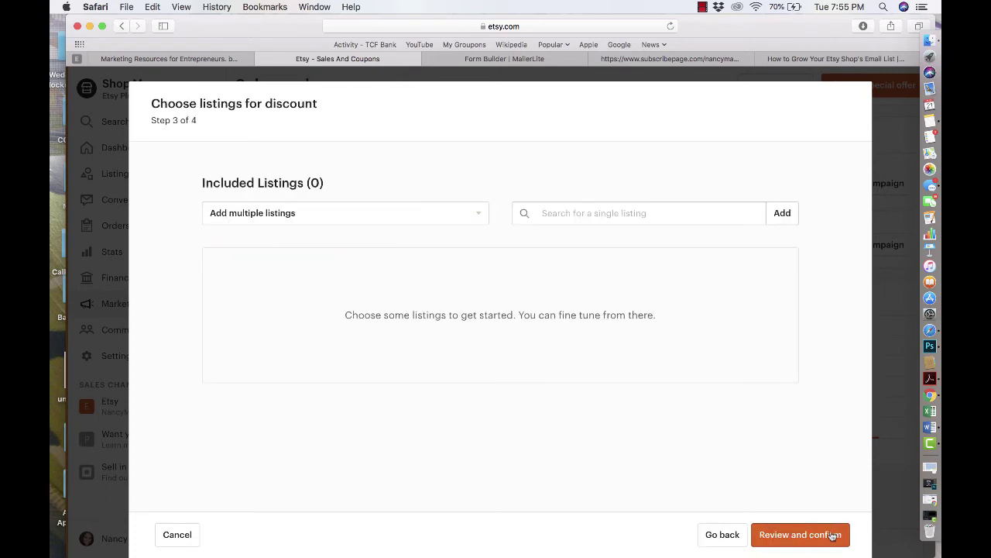
pyautogui.click(453, 215)
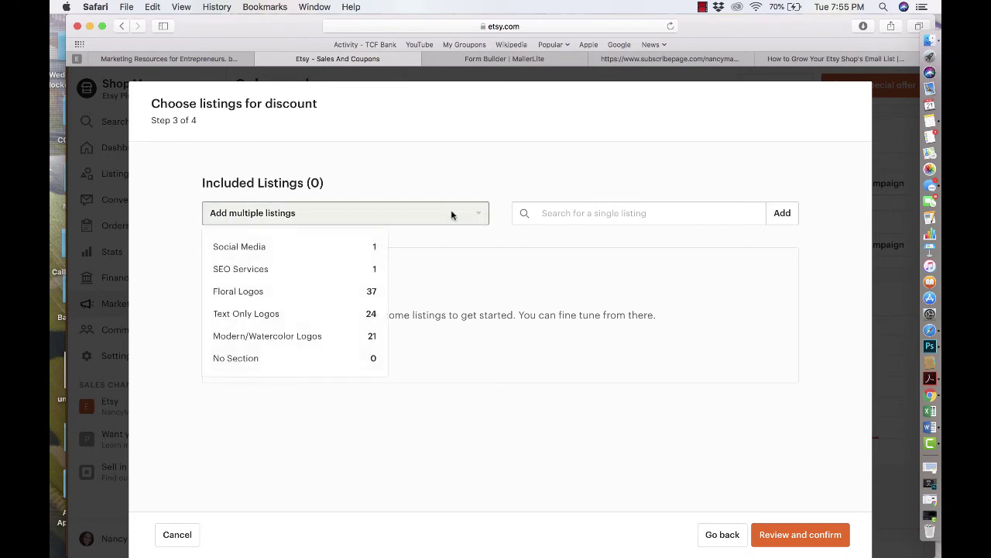
pyautogui.click(296, 254)
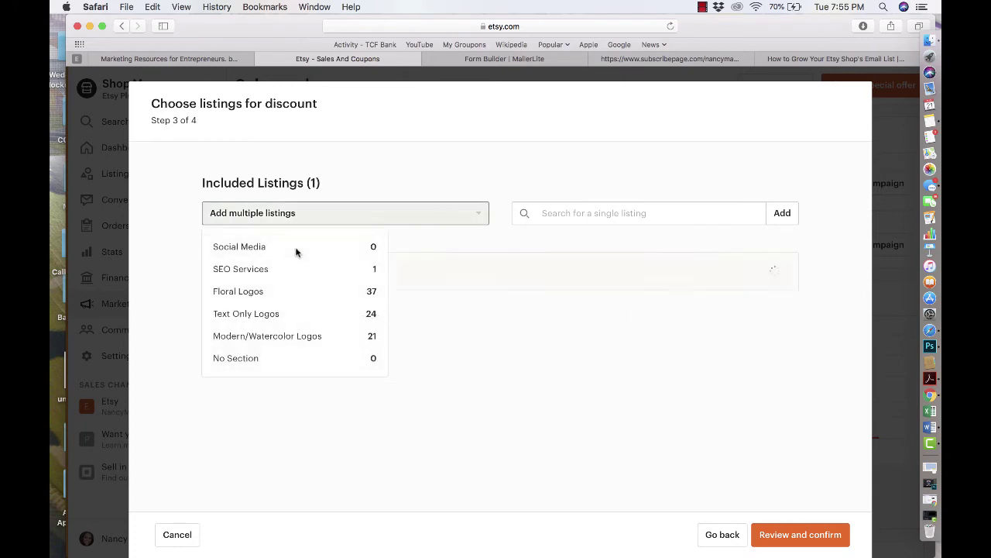
pyautogui.click(427, 213)
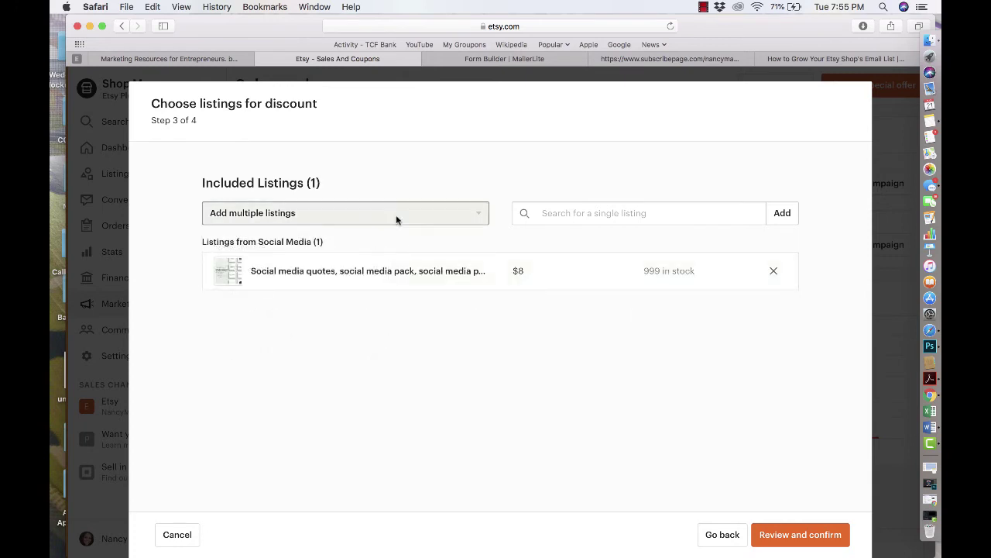
pyautogui.click(396, 214)
pyautogui.click(339, 293)
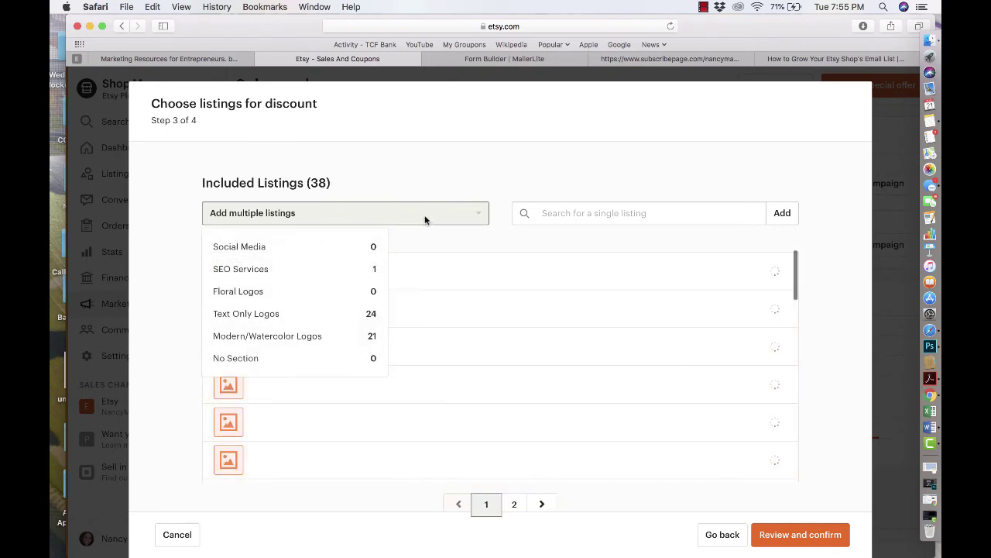
pyautogui.click(396, 243)
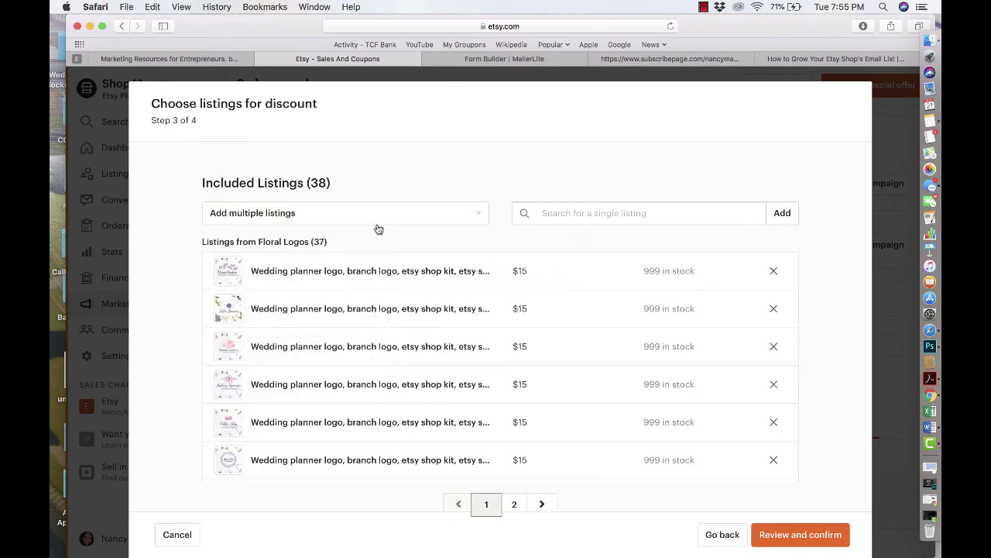
pyautogui.click(376, 223)
pyautogui.click(349, 321)
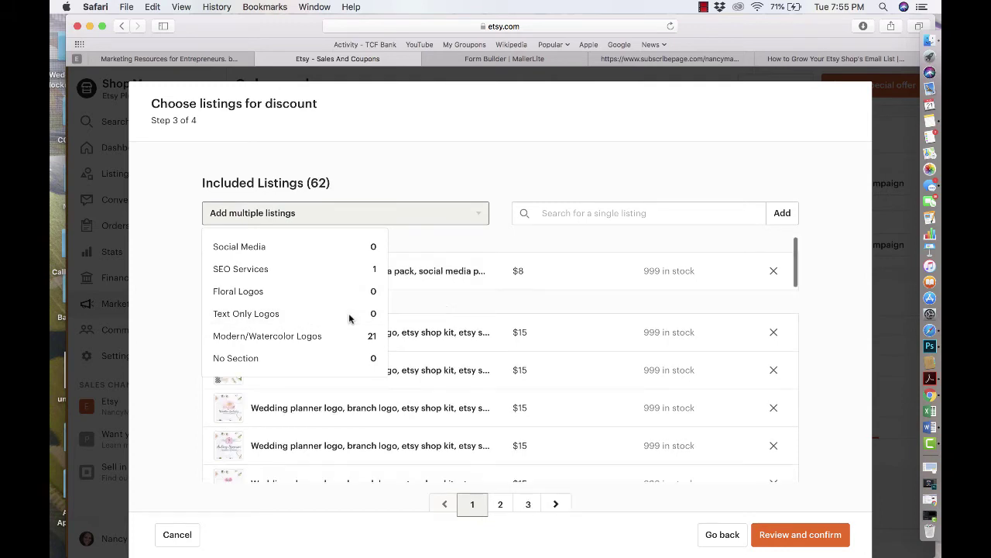
# - Add the Modern/Watercolor Logos (21) and SEO Services sections, covering all 84 listings, and continue to review
pyautogui.click(426, 206)
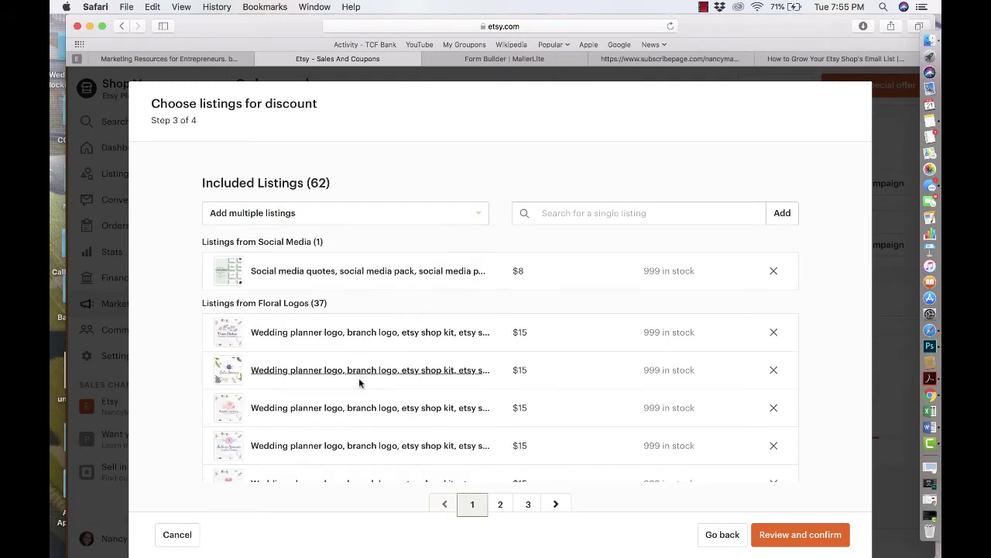
pyautogui.click(403, 224)
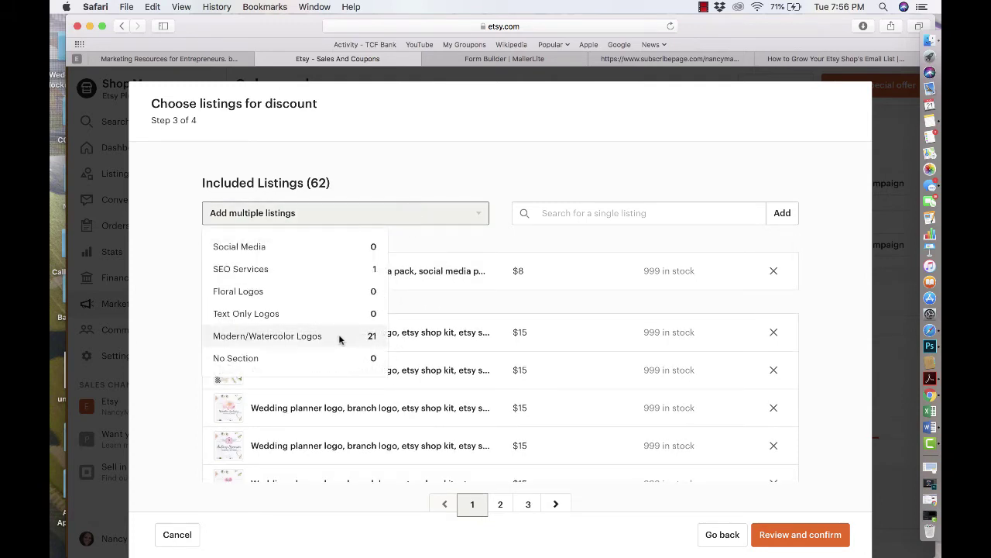
pyautogui.click(343, 334)
pyautogui.click(429, 219)
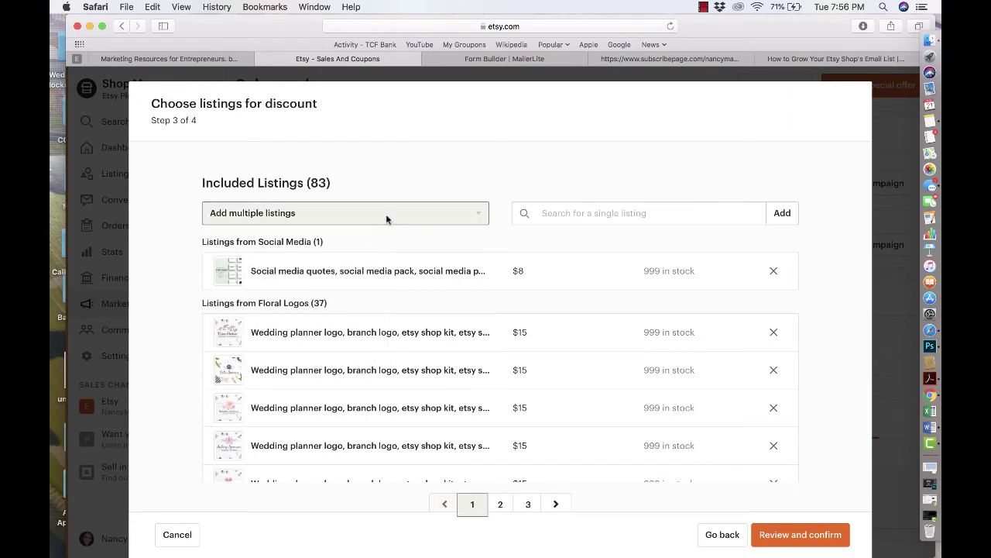
pyautogui.click(385, 217)
pyautogui.click(360, 273)
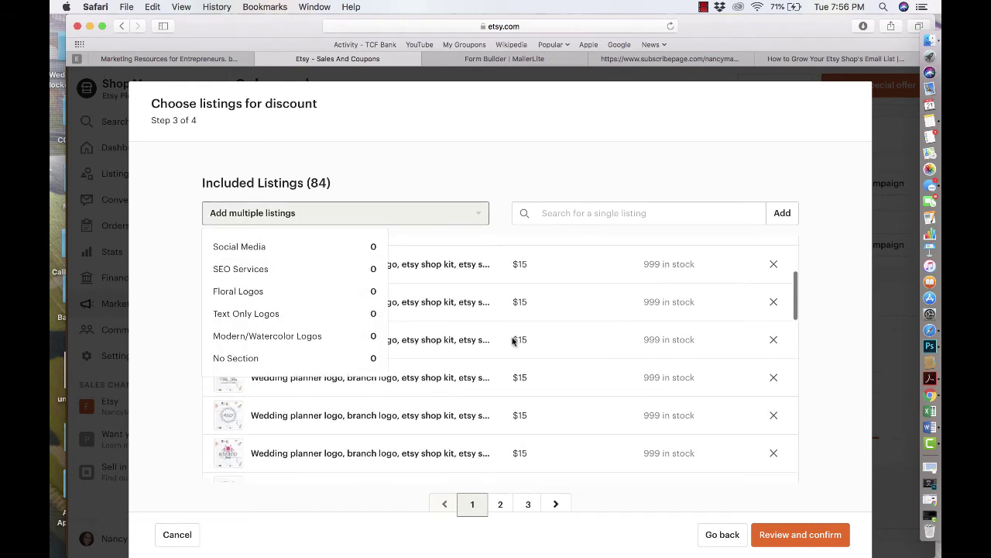
pyautogui.click(788, 526)
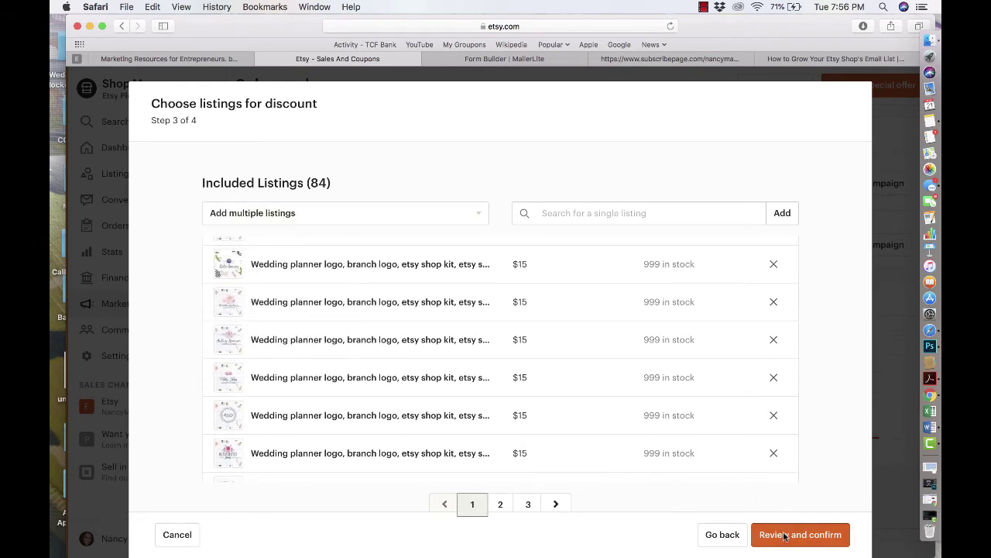
pyautogui.click(785, 534)
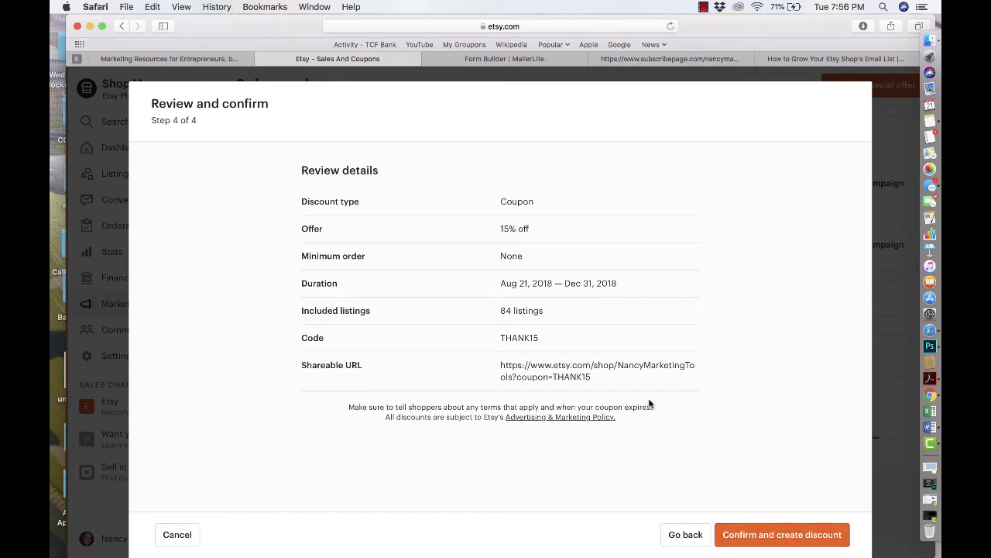
# - Create the 15%-off THANK15 discount, copy its shareable link, and return to the email-list blog post
pyautogui.moveTo(602, 379); pyautogui.dragTo(502, 369)
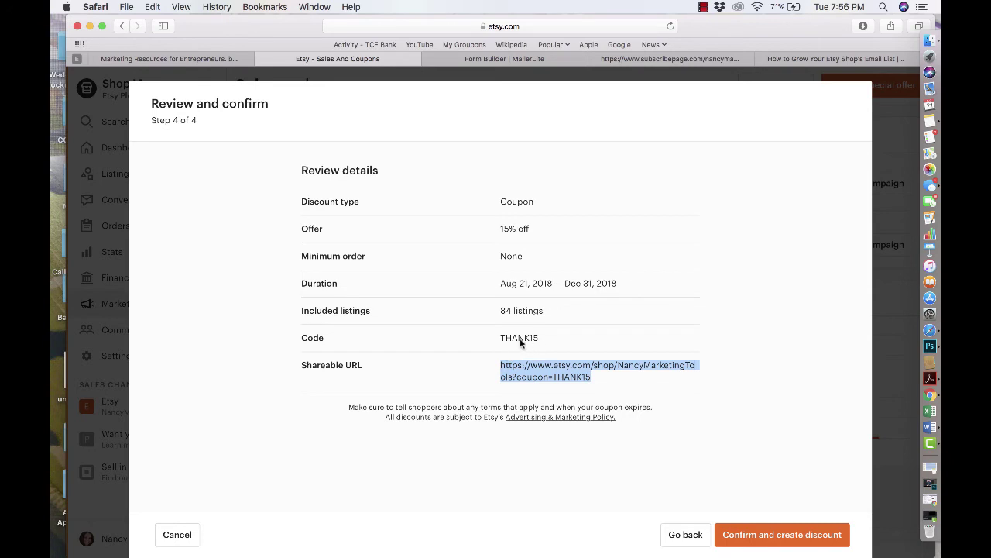
pyautogui.click(788, 535)
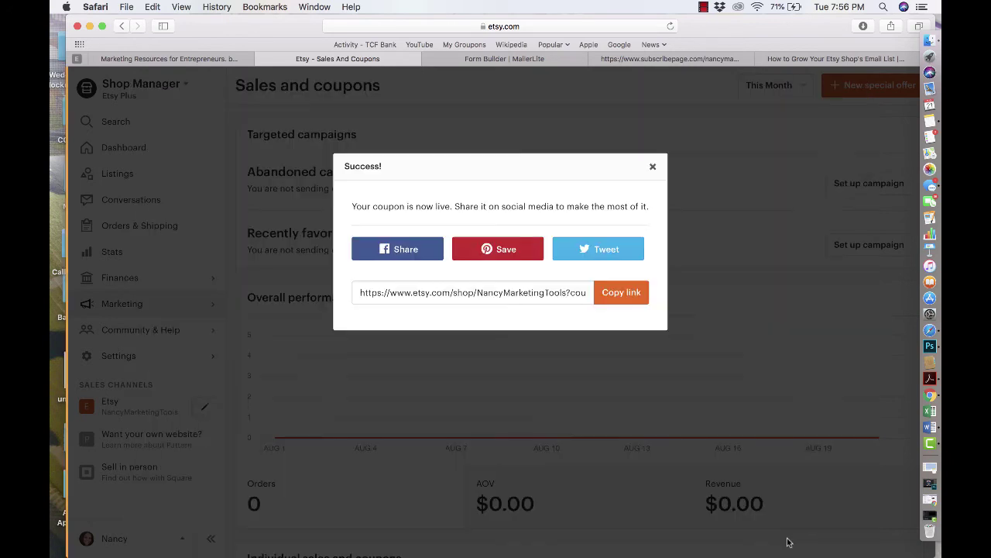
pyautogui.click(621, 292)
pyautogui.click(821, 59)
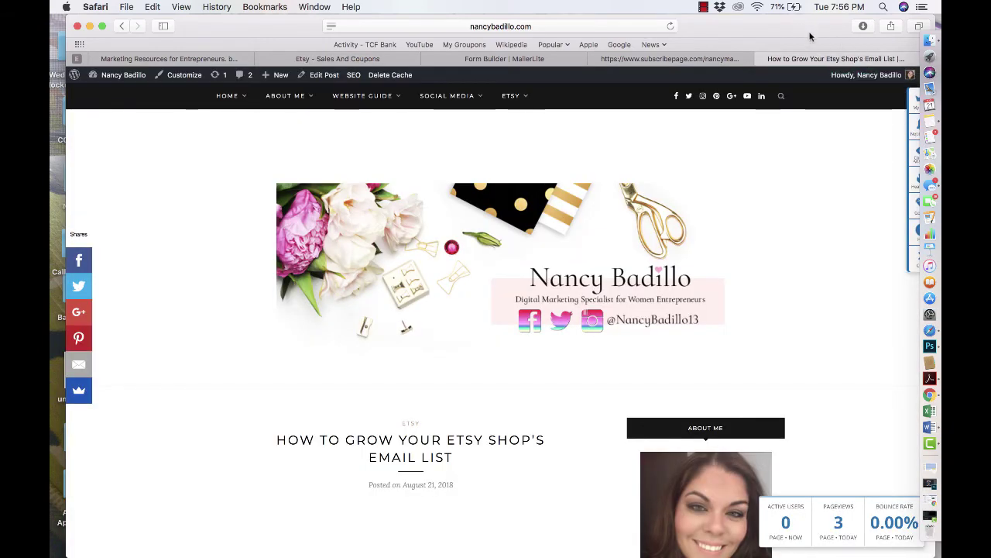
# - Load the copied coupon link in a new tab and confirm the banner says THANK15 applies at checkout
pyautogui.moveTo(809, 33); pyautogui.dragTo(780, 32)
pyautogui.press('super+t')
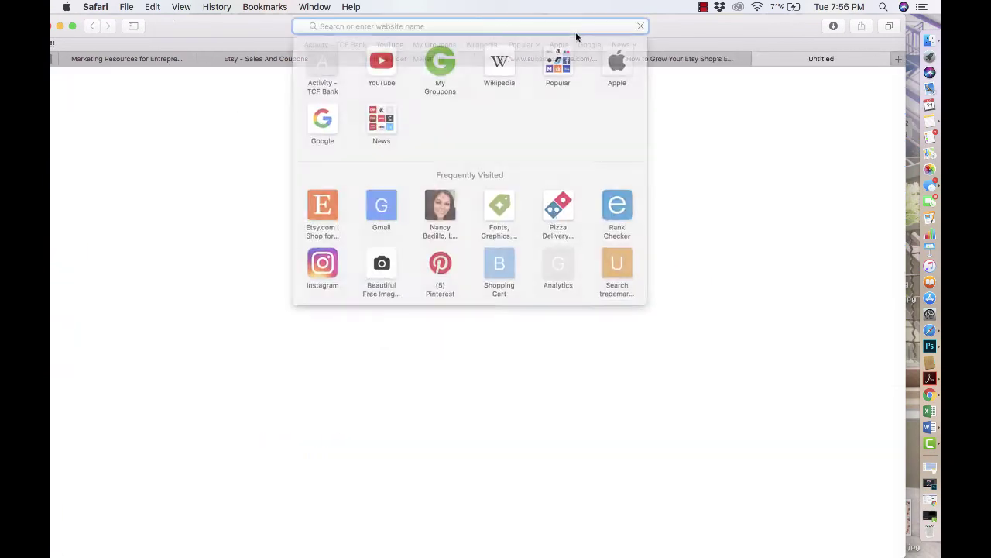
pyautogui.press('super+v')
pyautogui.press('Return')
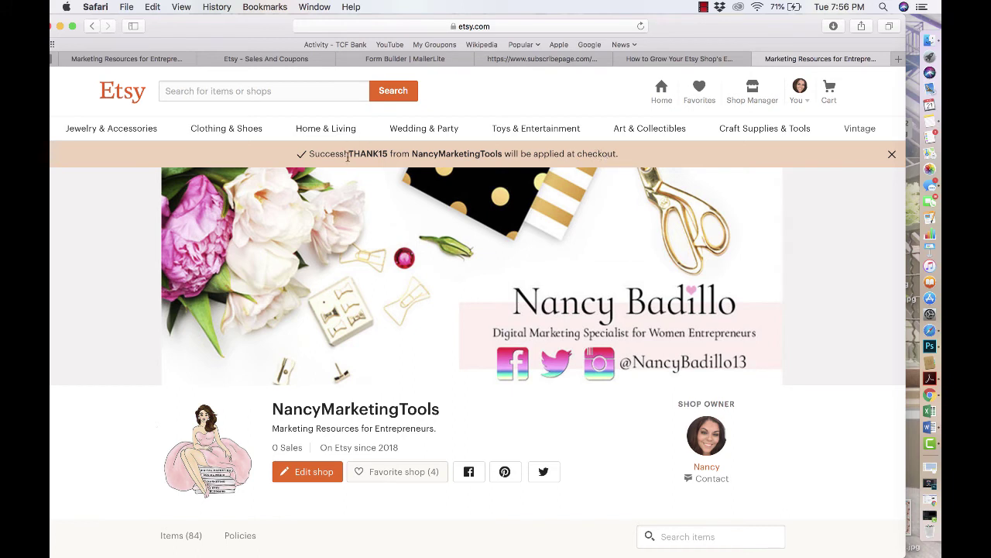
pyautogui.moveTo(348, 157); pyautogui.dragTo(377, 157)
pyautogui.click(671, 61)
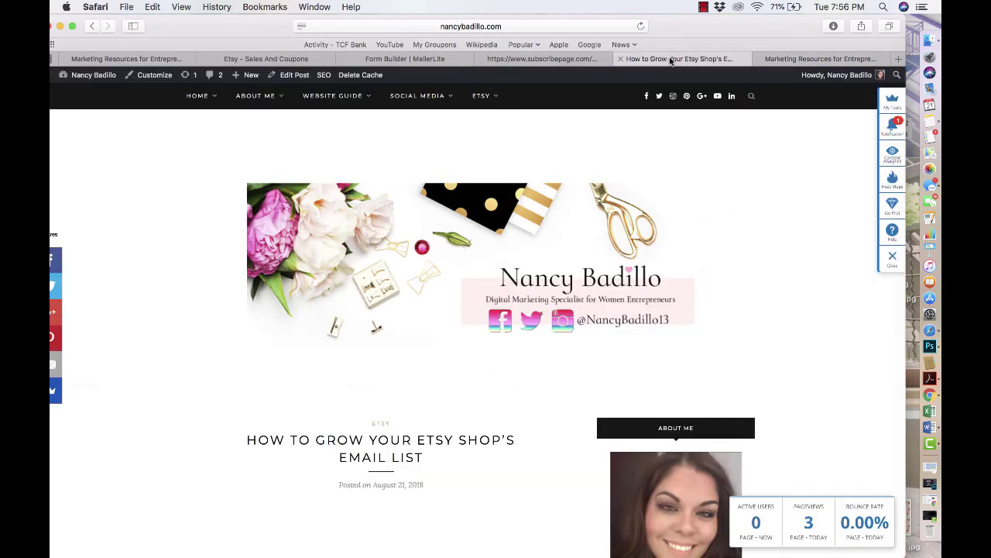
# - Copy the Etsy coupon's shareable link again from the success dialog
pyautogui.click(551, 61)
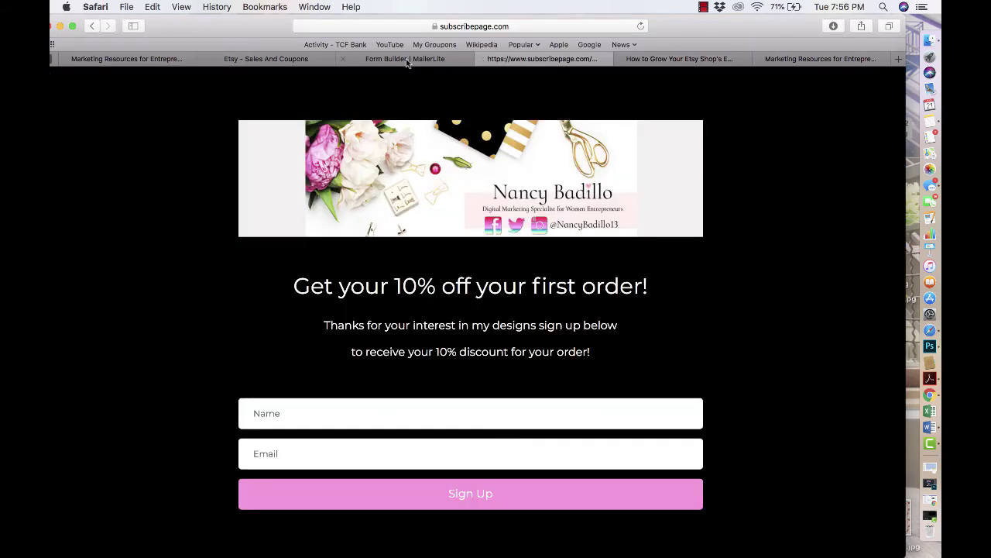
pyautogui.click(407, 61)
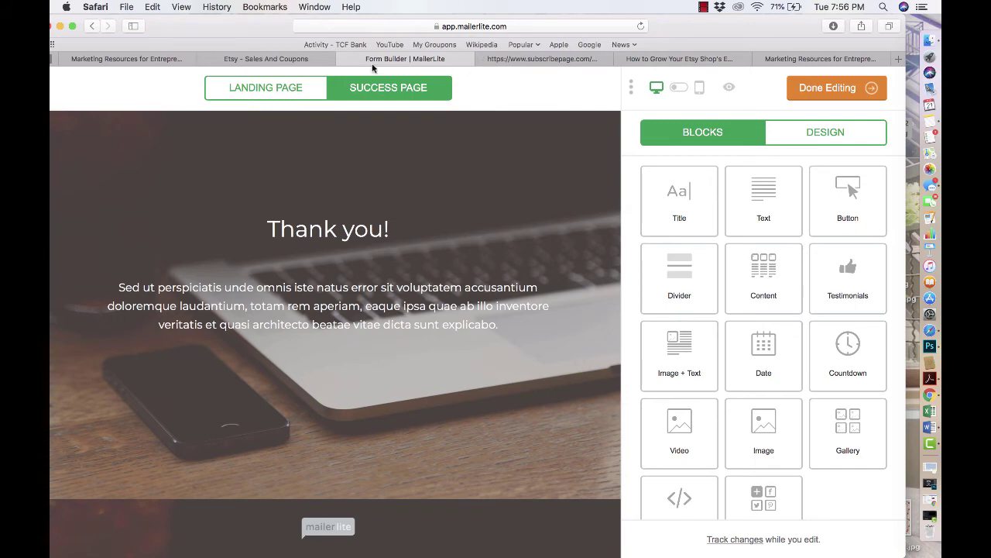
pyautogui.click(297, 61)
pyautogui.click(583, 293)
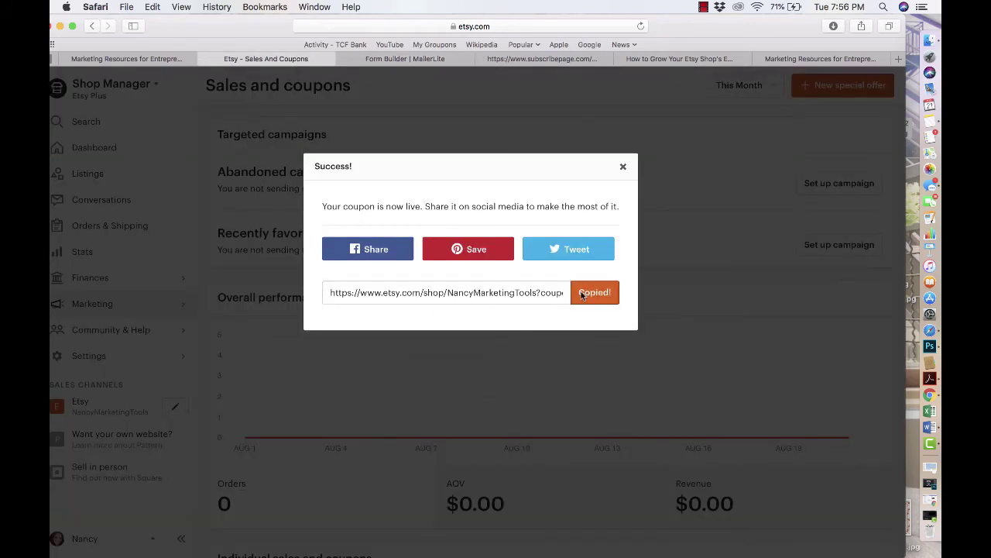
# - Review the MailerLite Landing and Success page designs, then view the live subscribepage
pyautogui.click(406, 59)
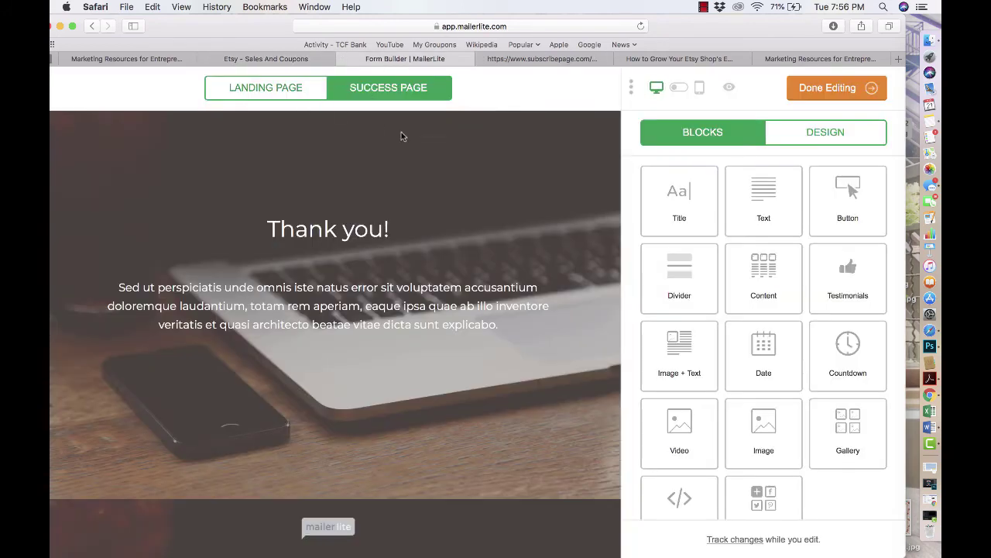
pyautogui.click(267, 90)
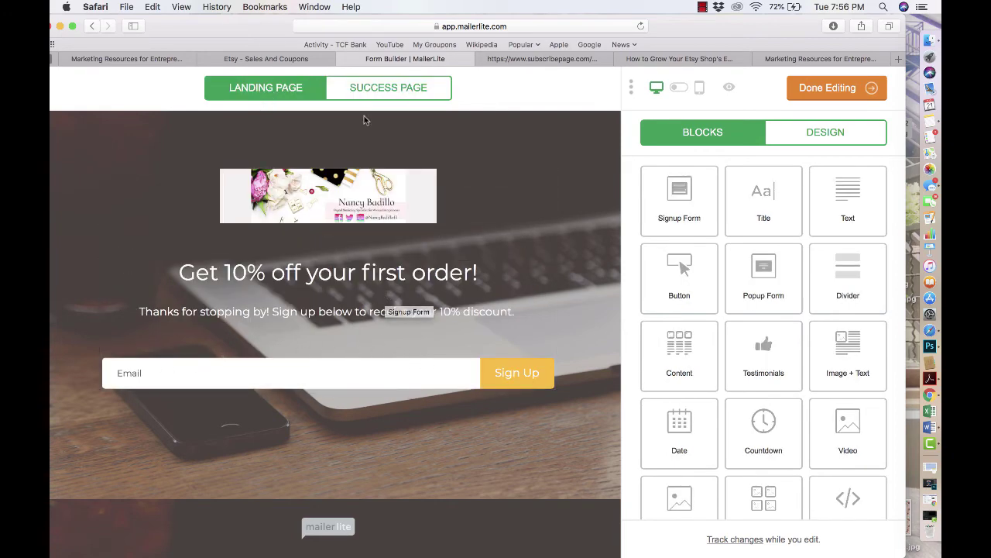
pyautogui.click(378, 88)
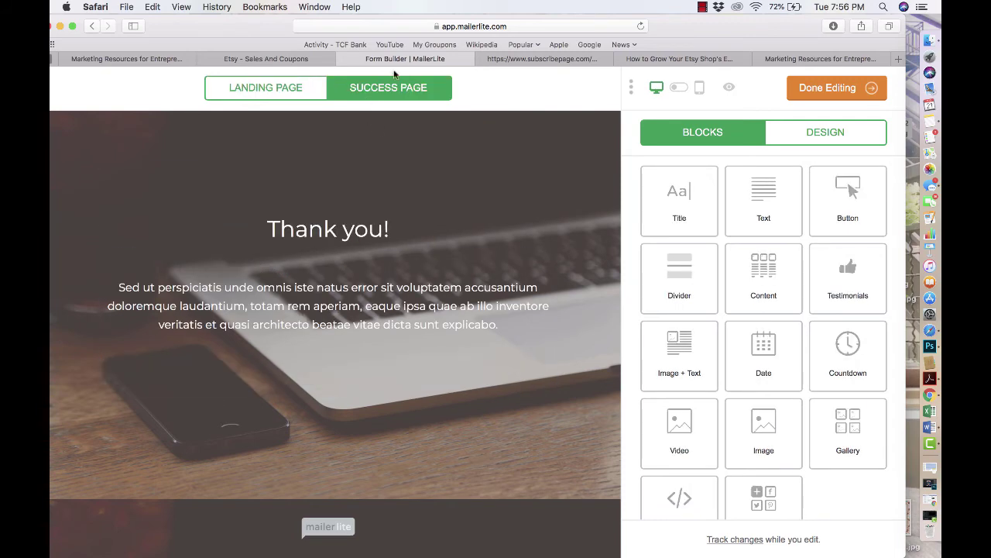
pyautogui.click(540, 59)
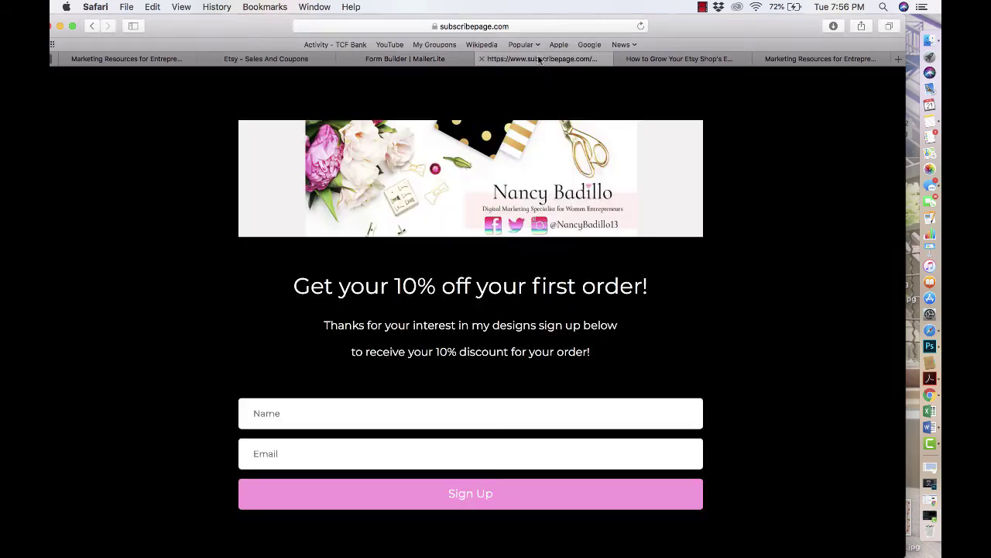
# - Submit a test signup with a name and email address, then follow the thank-you page's Etsy coupon link
pyautogui.scroll(1, 419, 395)
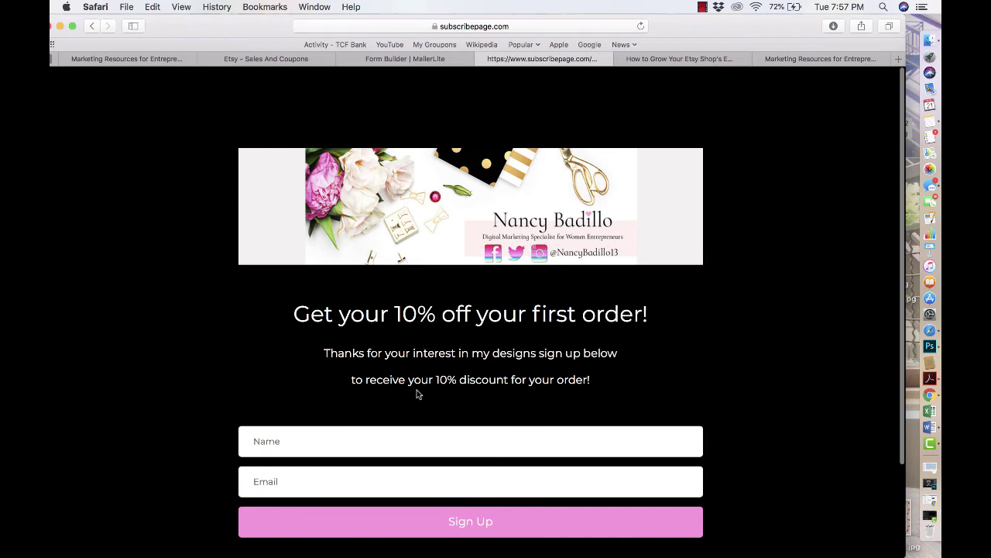
pyautogui.click(348, 452)
pyautogui.write('Nancy')
pyautogui.press('Tab')
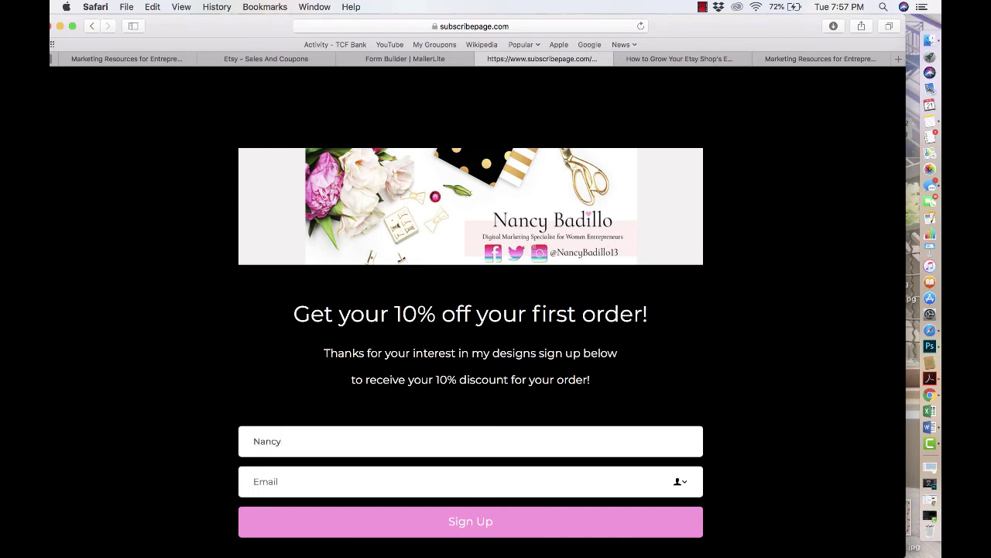
pyautogui.click(430, 526)
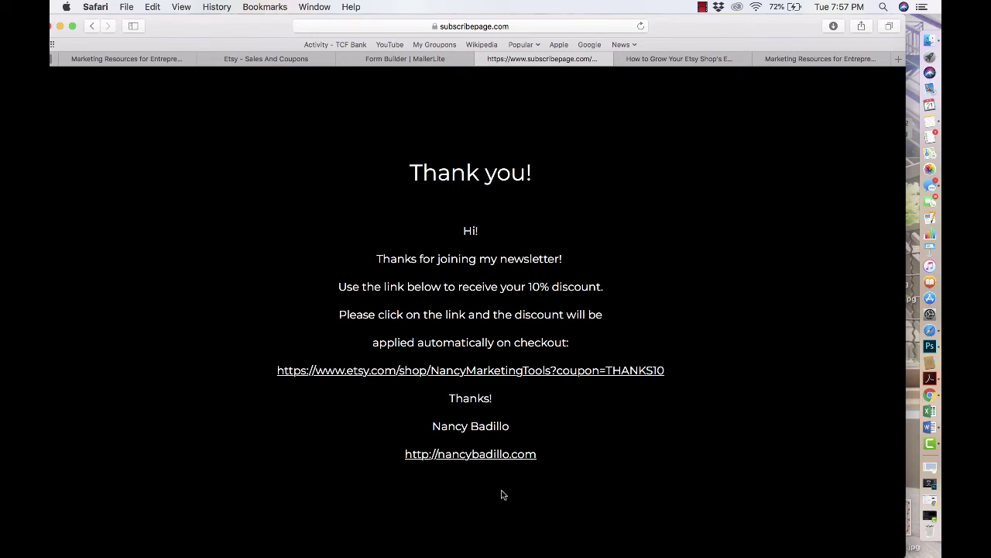
pyautogui.click(518, 374)
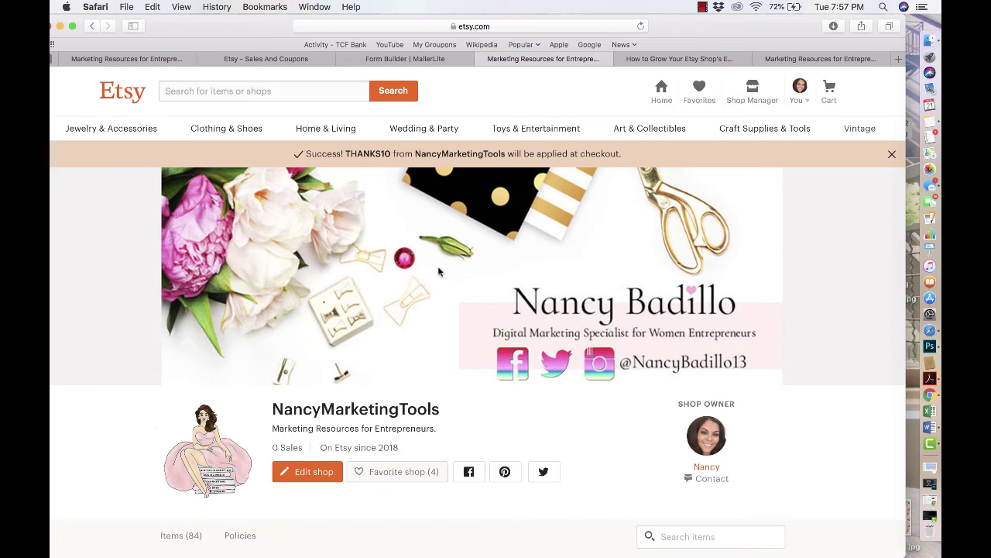
# - Open the featured event planner logo listing in Etsy and expand its full description
pyautogui.scroll(-5, 440, 271)
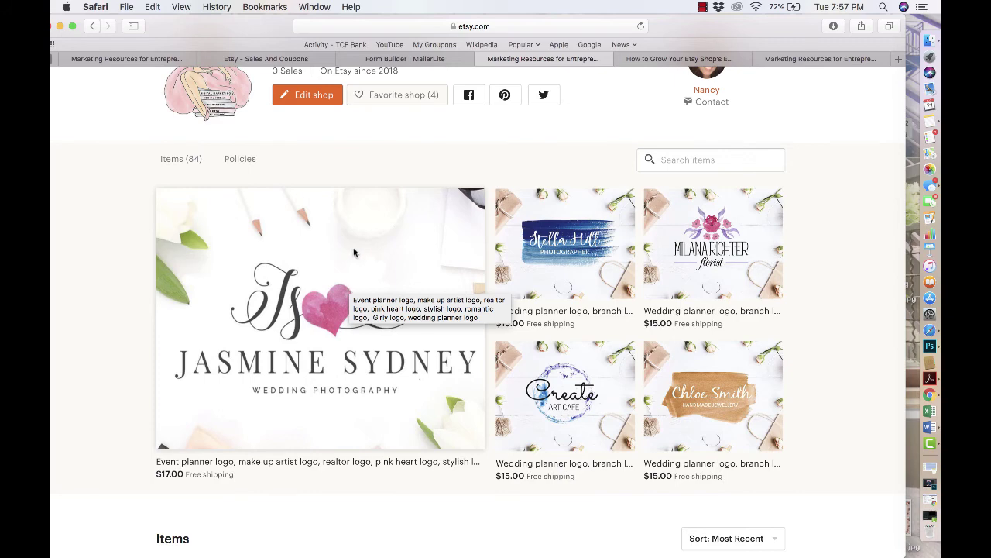
pyautogui.click(354, 252)
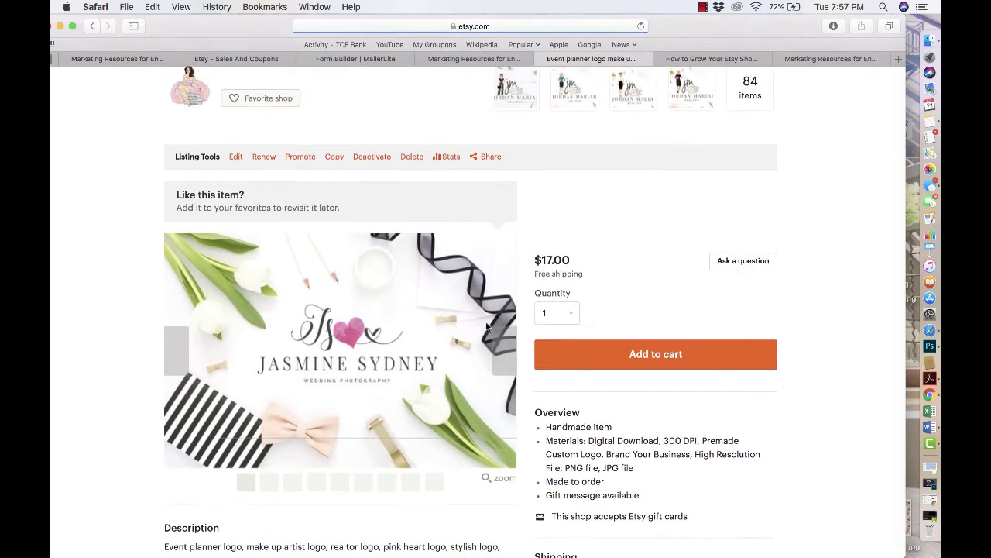
pyautogui.scroll(-5, 488, 325)
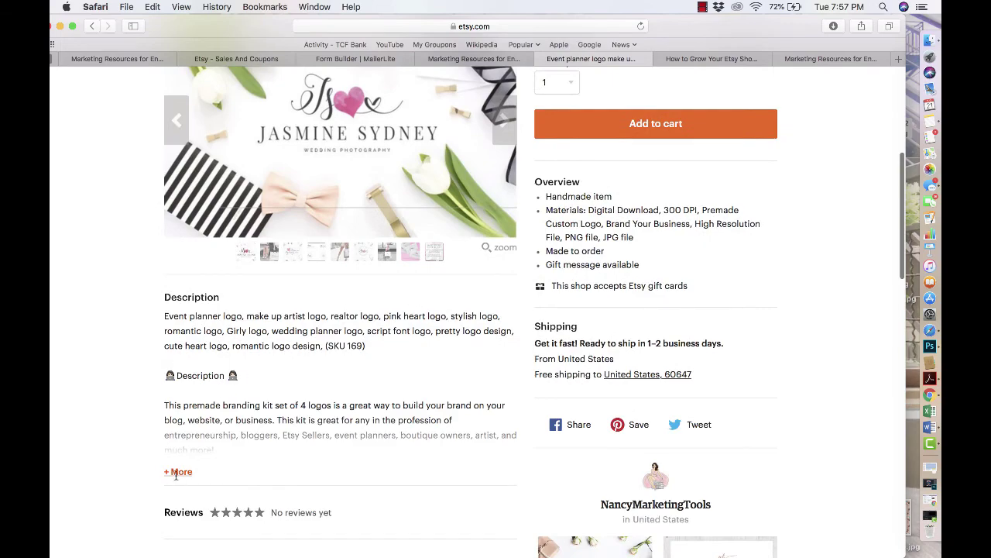
pyautogui.click(177, 471)
pyautogui.scroll(-5, 182, 434)
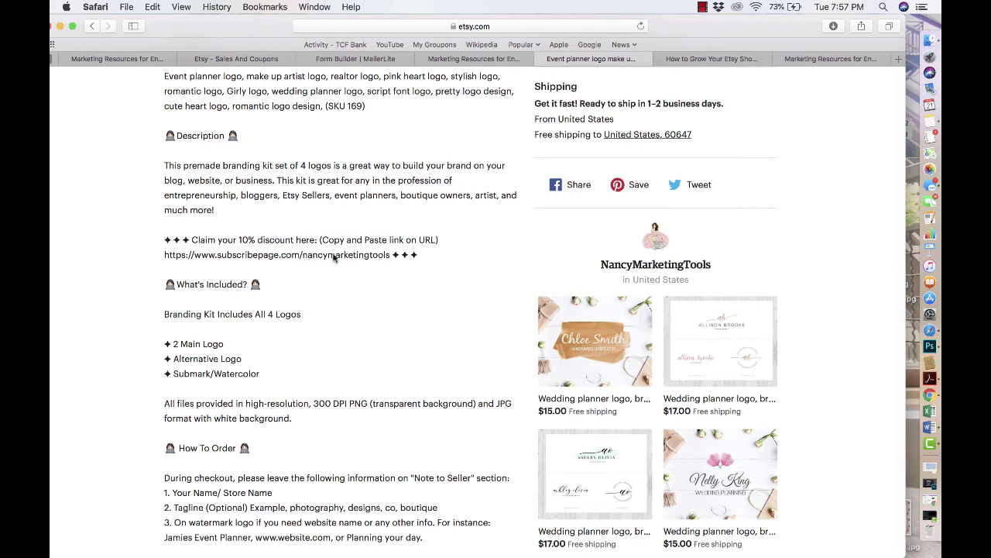
# - Select the listing's discount link, then review MailerLite's landing and success page designs
pyautogui.tripleClick(334, 258)
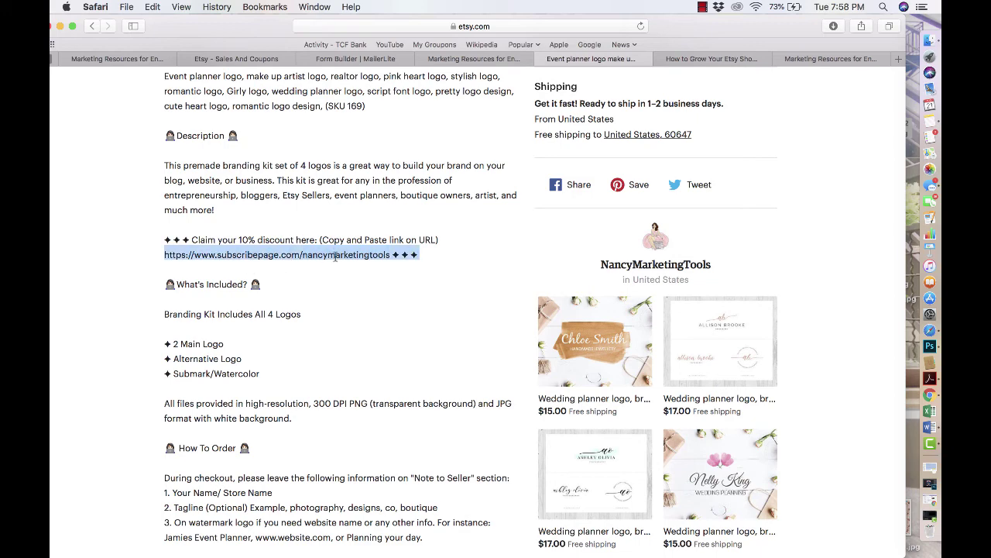
pyautogui.click(492, 62)
pyautogui.click(384, 60)
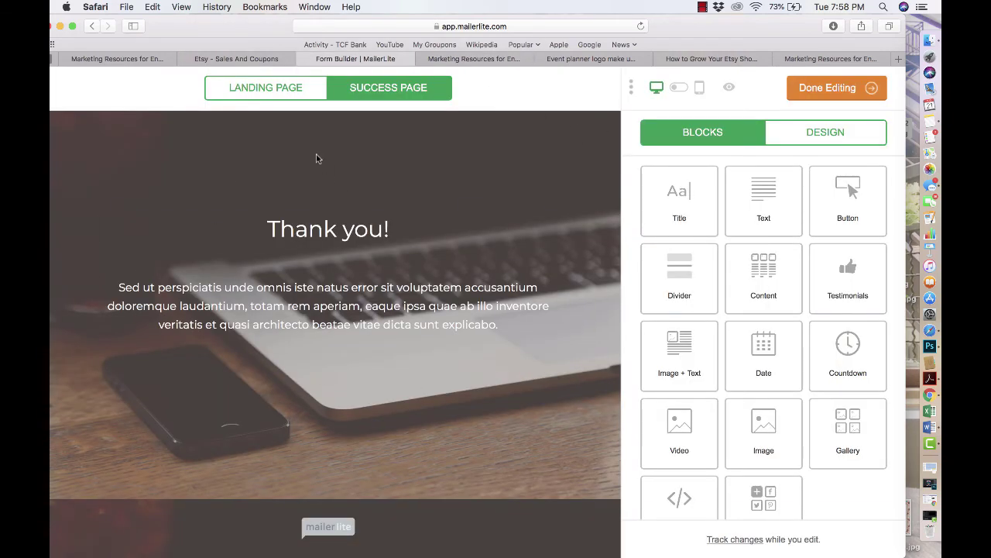
pyautogui.click(281, 94)
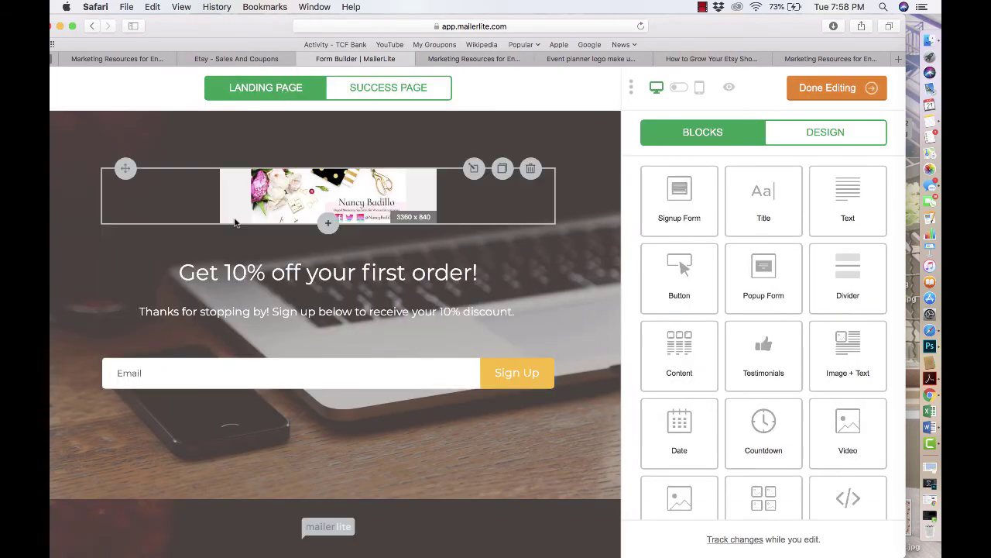
pyautogui.click(369, 91)
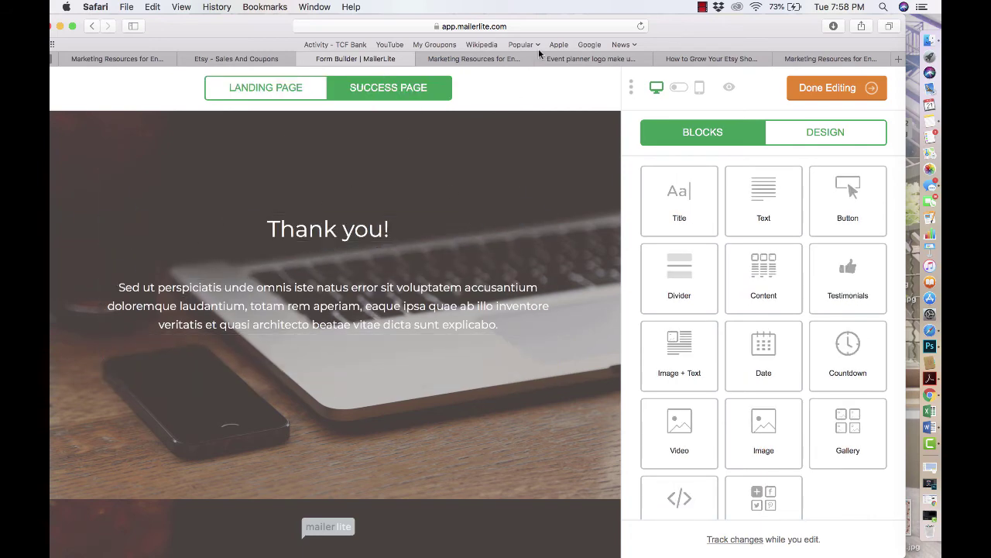
# - Check the Etsy and blog tabs again, then finish editing the landing page design
pyautogui.click(586, 59)
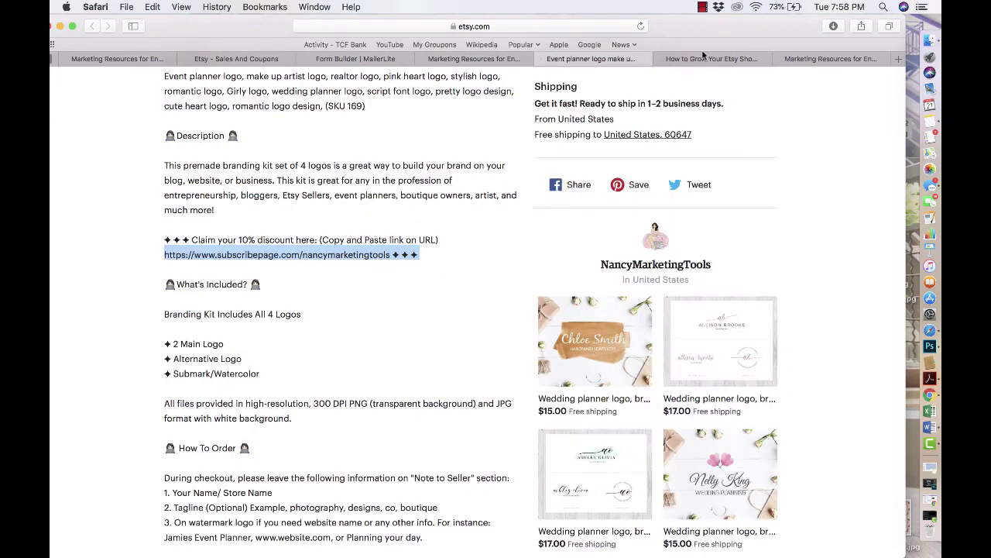
pyautogui.click(704, 59)
pyautogui.click(812, 58)
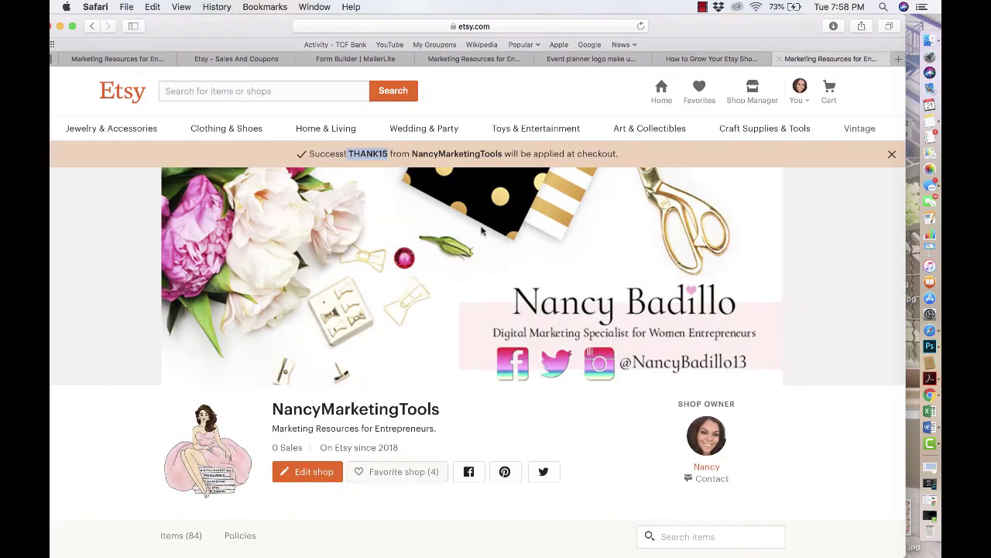
pyautogui.click(92, 27)
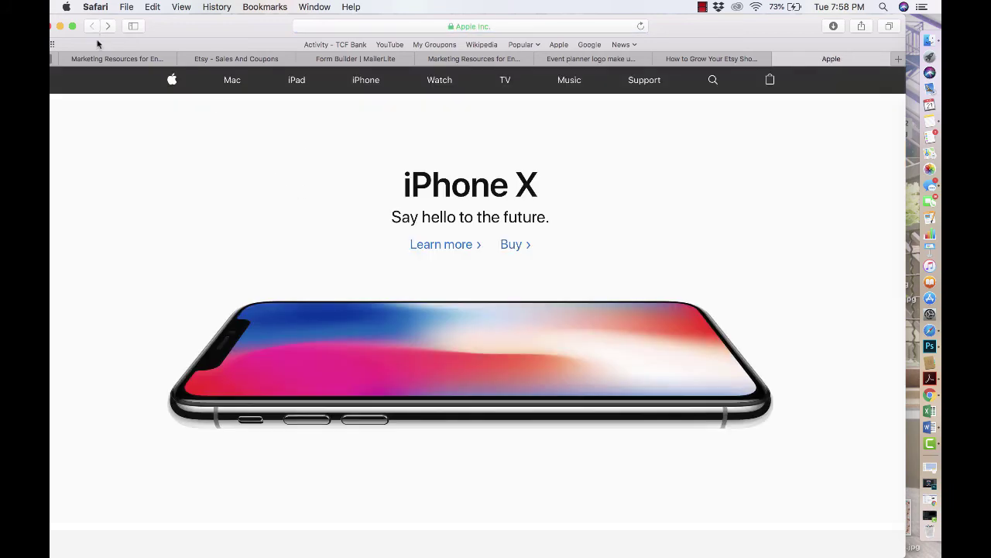
pyautogui.click(526, 62)
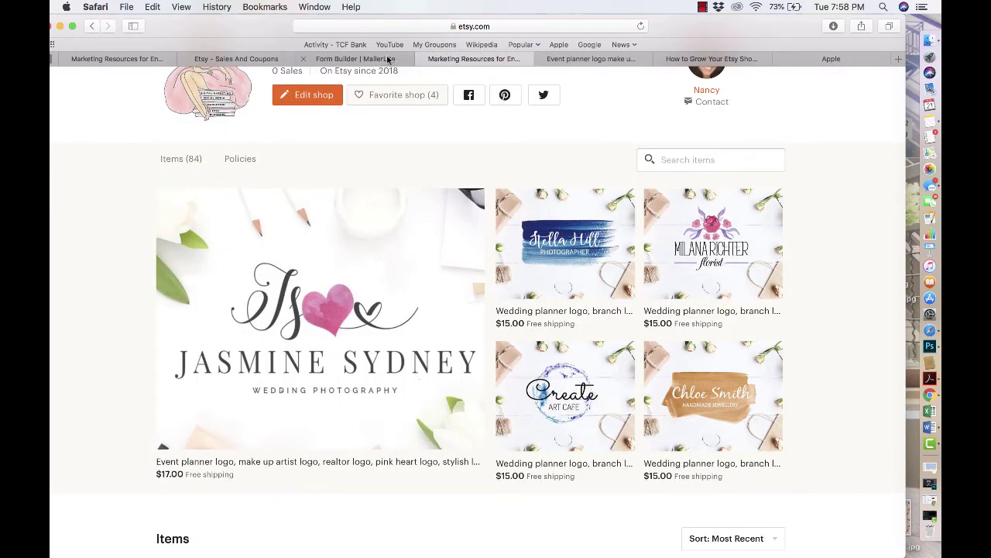
pyautogui.click(389, 60)
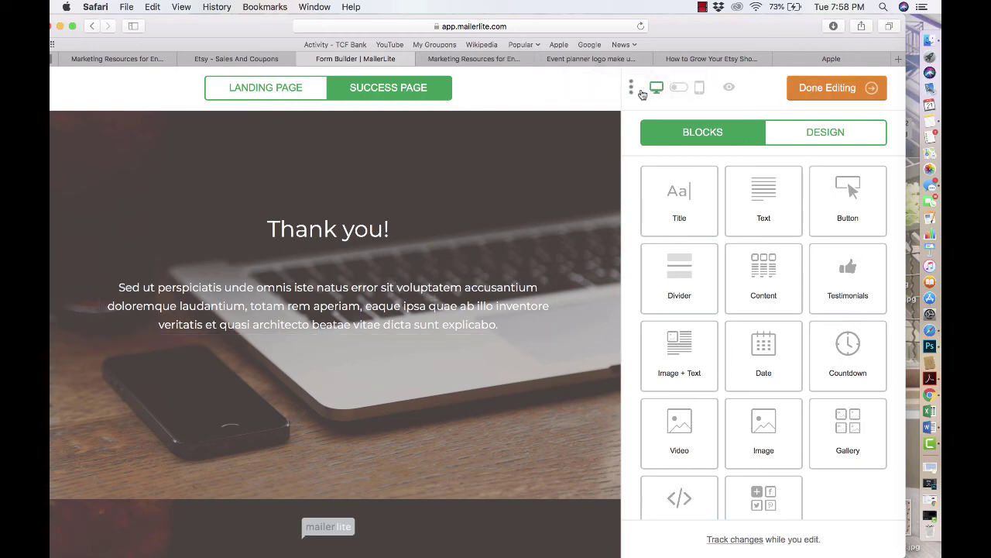
pyautogui.click(827, 87)
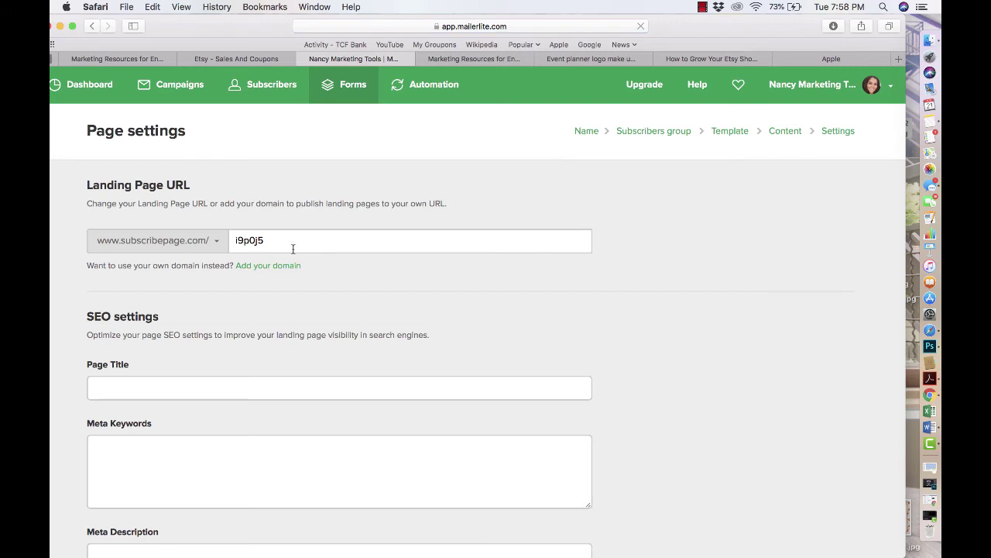
# - Replace the default i9p0j5 URL slug with a custom name-based slug and save the page settings
pyautogui.doubleClick(271, 241)
pyautogui.press('BackSpace')
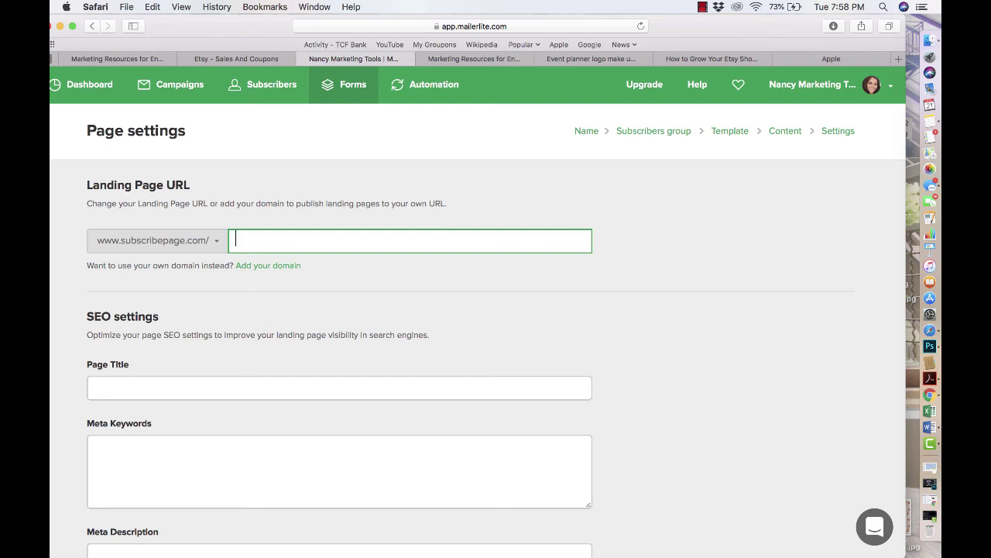
pyautogui.write('Nancy')
pyautogui.press('BackSpace')
pyautogui.press('BackSpace')
pyautogui.press('BackSpace')
pyautogui.press('BackSpace')
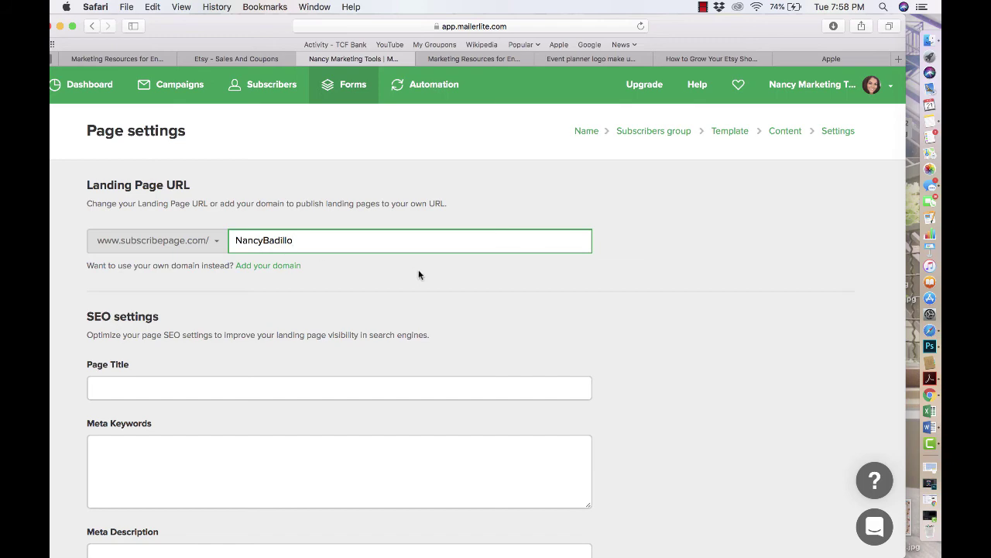
pyautogui.scroll(-2, 419, 274)
pyautogui.click(343, 244)
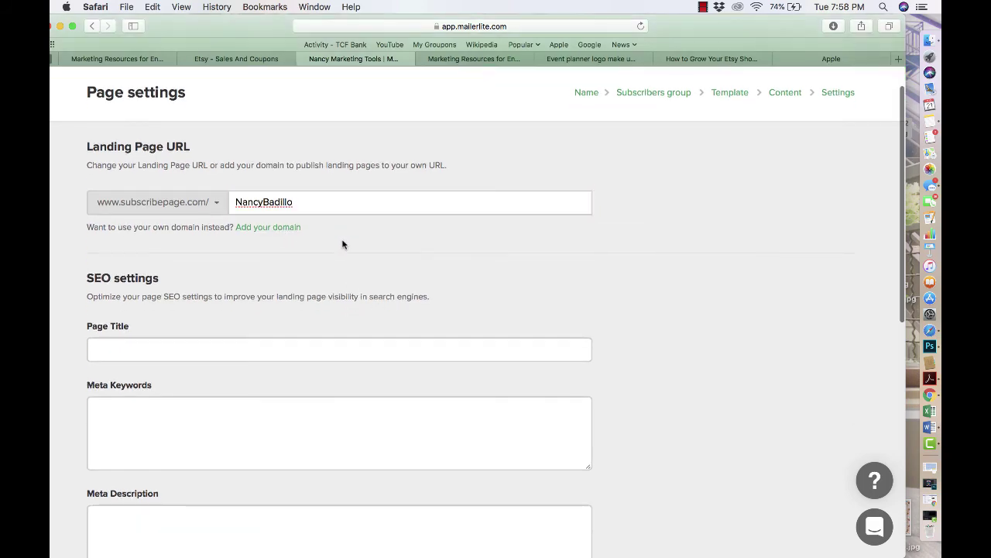
pyautogui.scroll(-10, 330, 246)
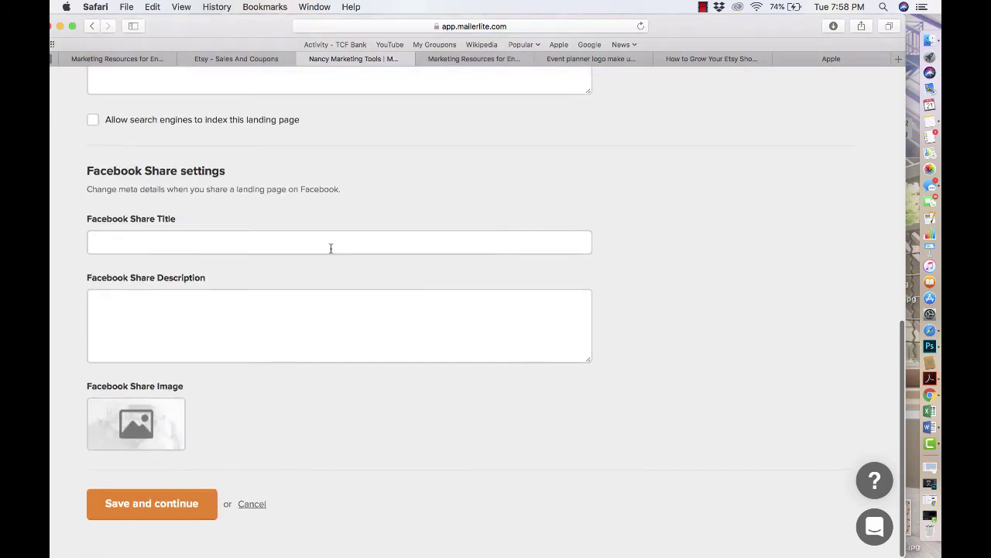
pyautogui.scroll(10, 330, 248)
pyautogui.scroll(-3, 250, 411)
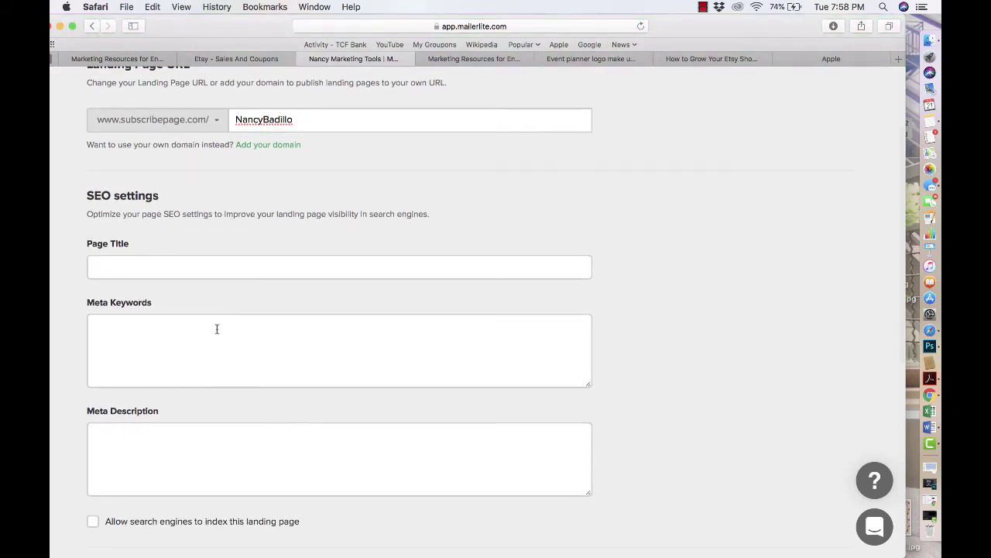
pyautogui.scroll(-10, 223, 346)
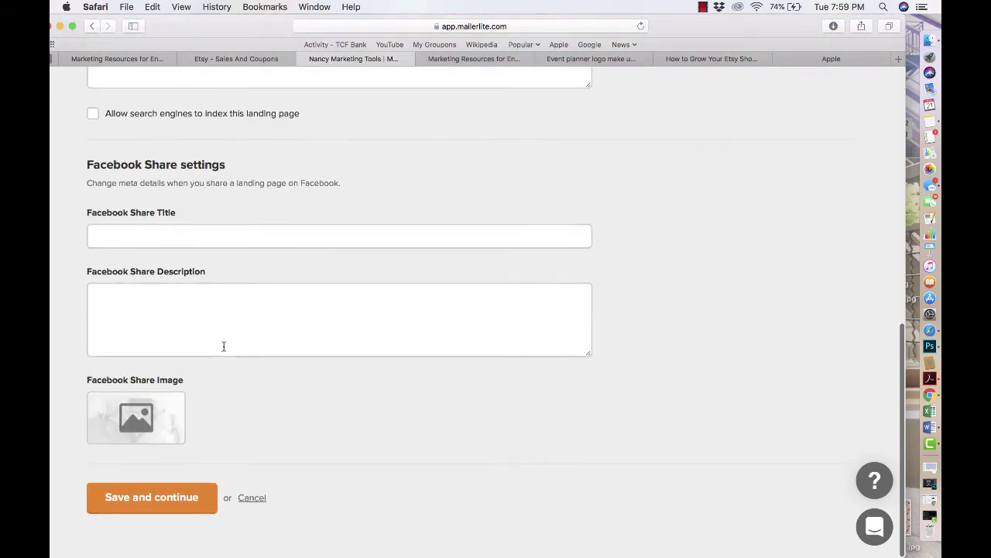
pyautogui.click(161, 511)
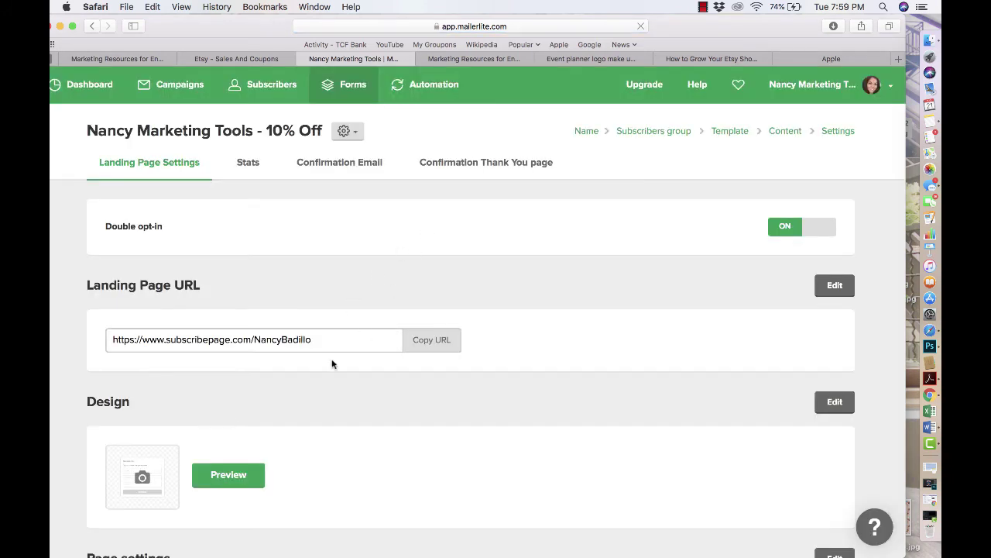
# - Copy the landing page URL and open the Etsy listing with its description expanded
pyautogui.click(408, 342)
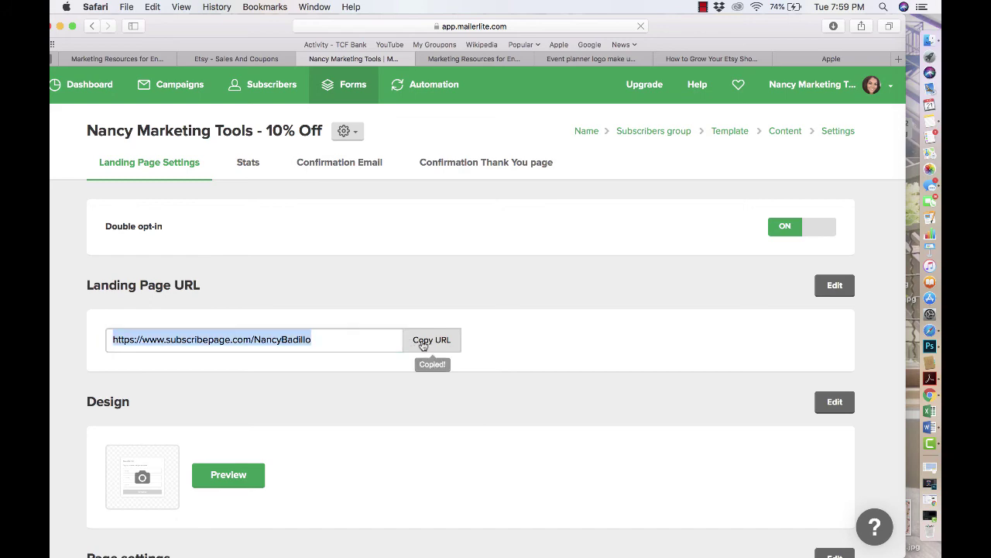
pyautogui.click(260, 62)
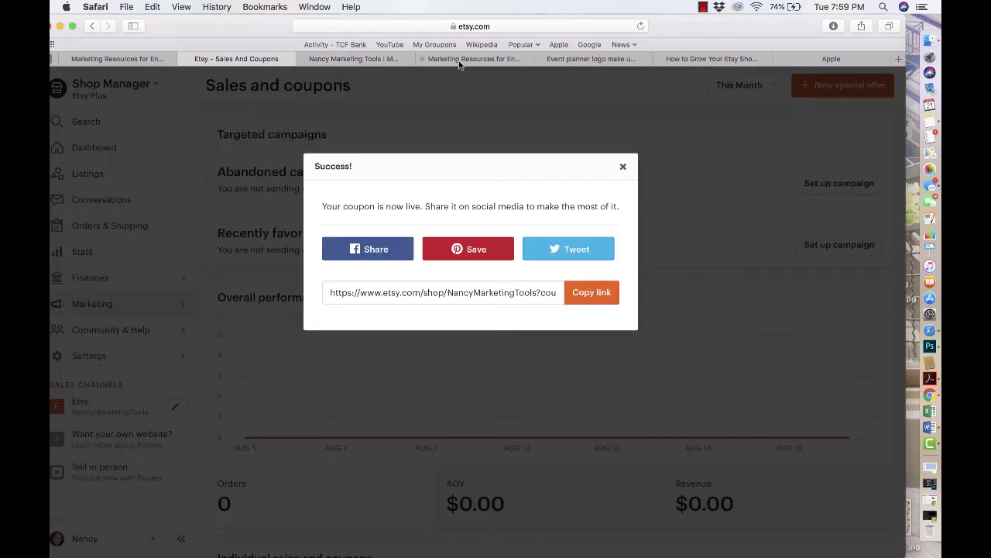
pyautogui.click(353, 58)
pyautogui.scroll(-3, 454, 239)
pyautogui.click(403, 212)
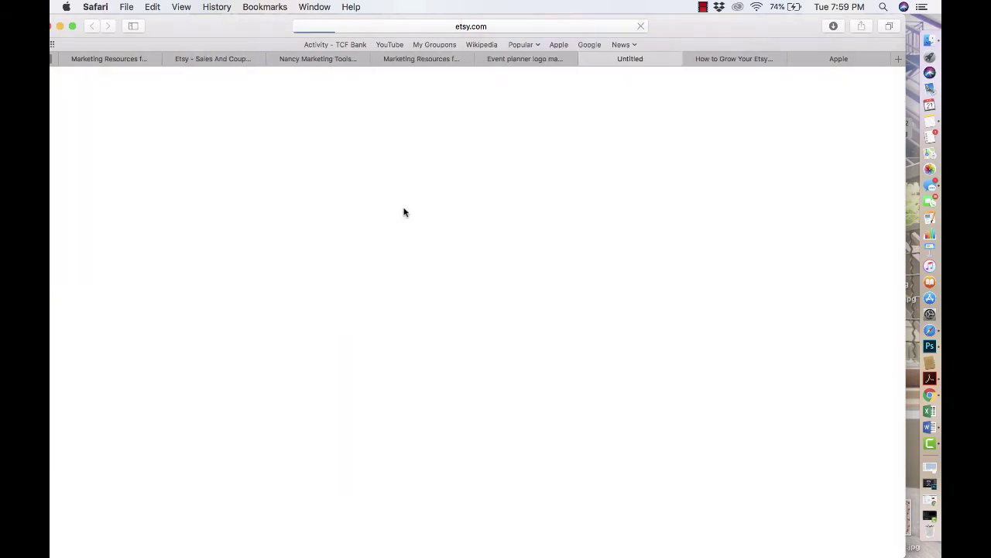
pyautogui.scroll(-6, 403, 232)
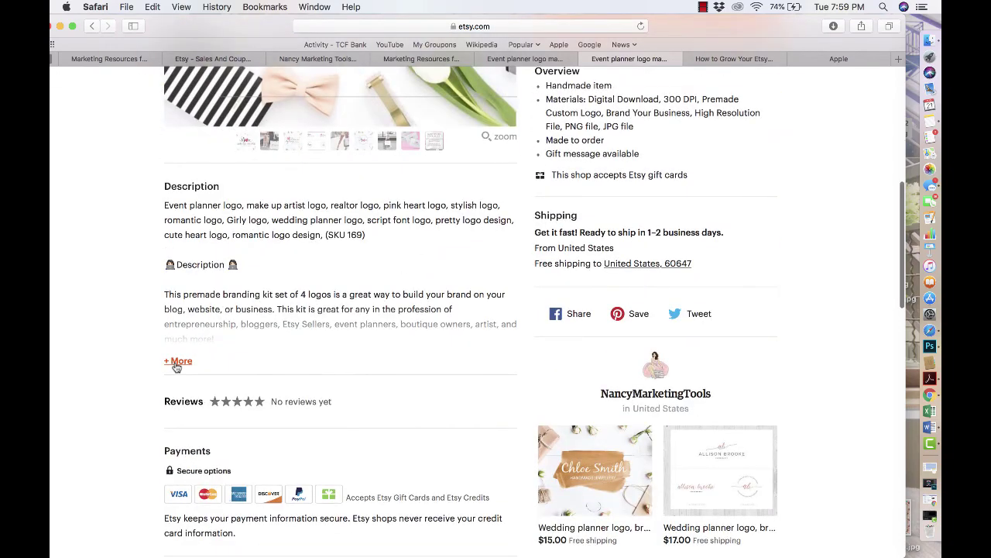
pyautogui.click(177, 360)
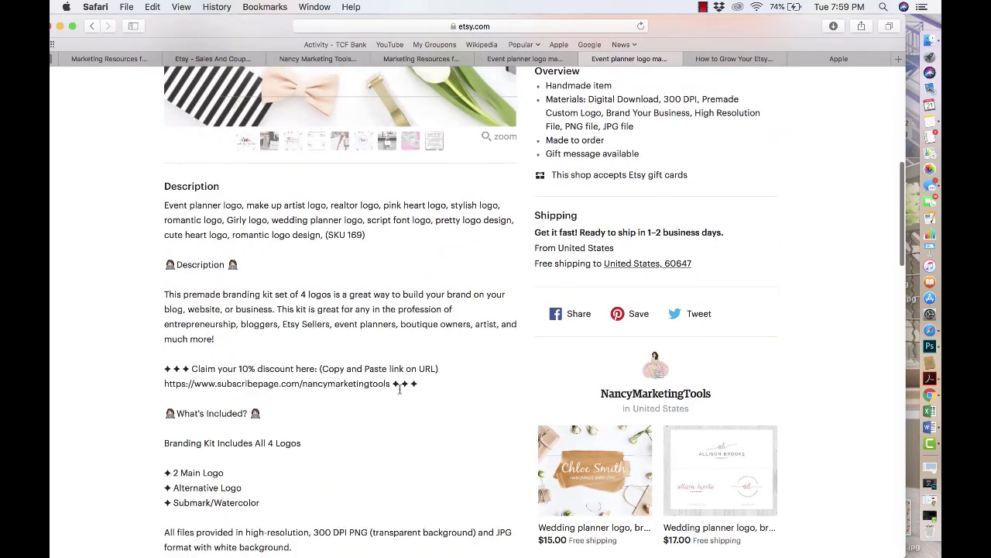
# - Select the listing's discount link, then go to the email-list blog post's address bar
pyautogui.moveTo(390, 388); pyautogui.dragTo(164, 384)
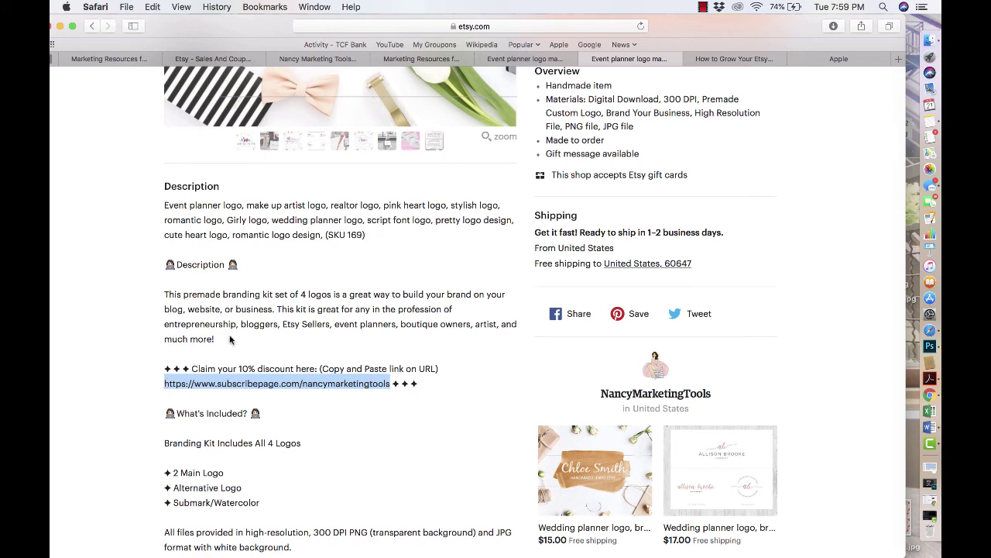
pyautogui.click(727, 61)
pyautogui.click(602, 28)
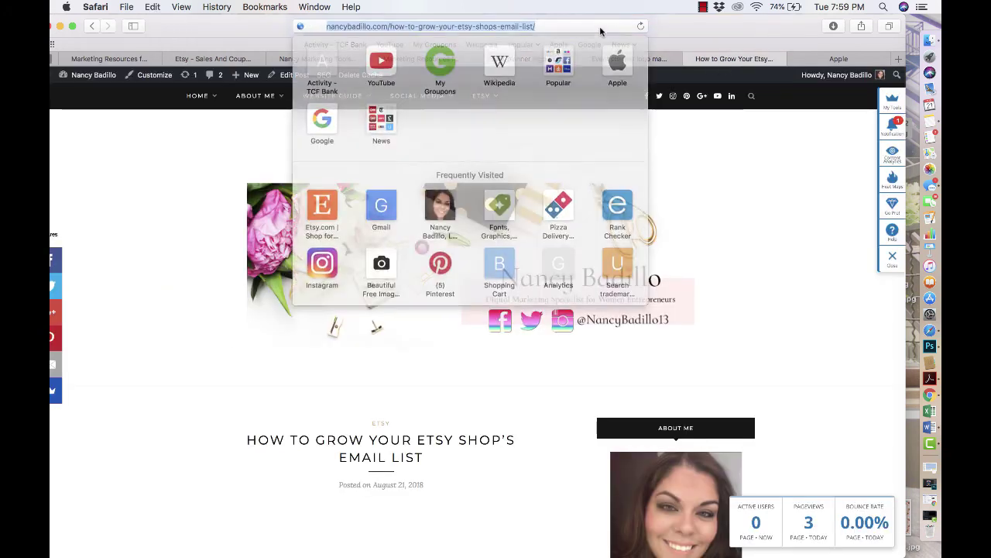
# - Load the copied subscribepage URL to review the live 10% off sign-up page, then return to MailerLite
pyautogui.press('BackSpace')
pyautogui.press('super+v')
pyautogui.press('Return')
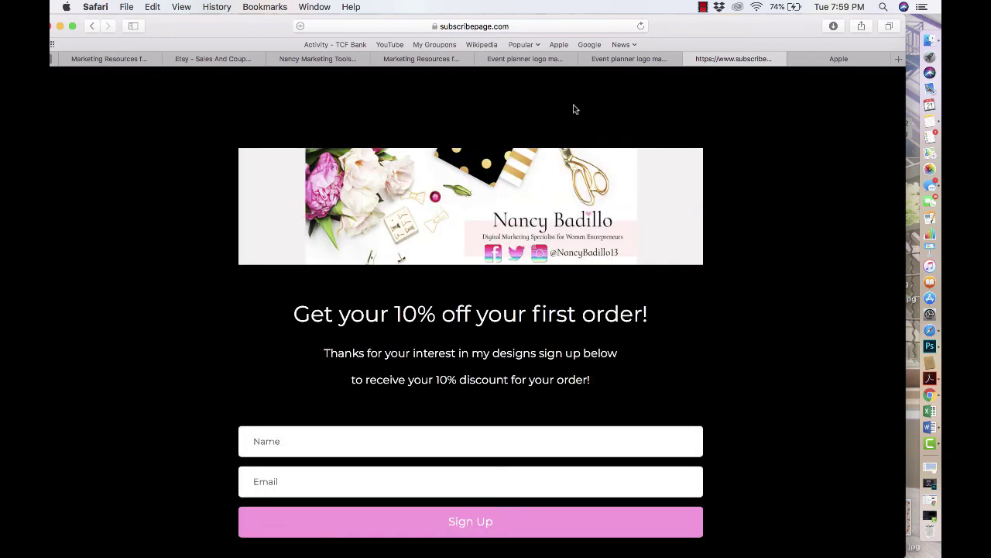
pyautogui.scroll(-3, 542, 309)
pyautogui.scroll(2, 537, 332)
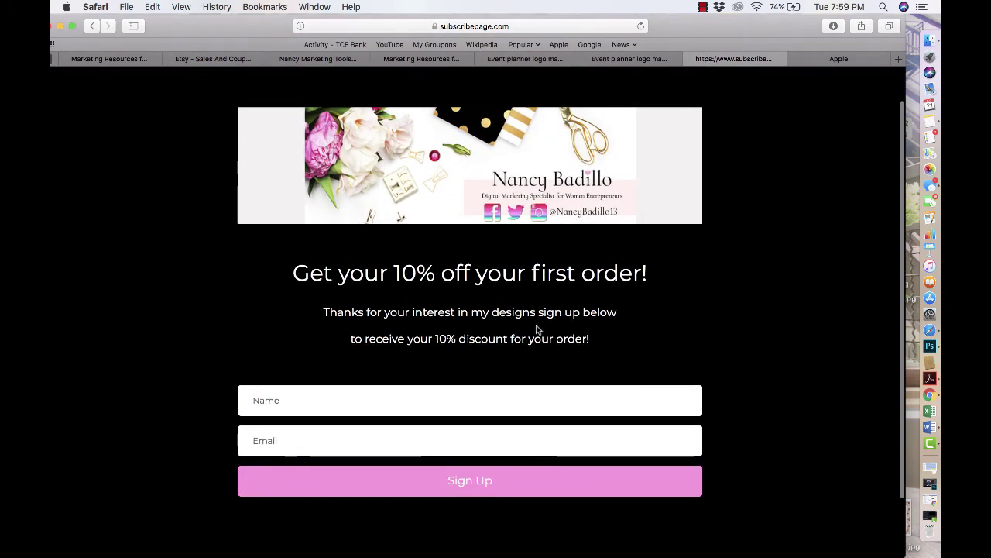
pyautogui.scroll(1, 537, 330)
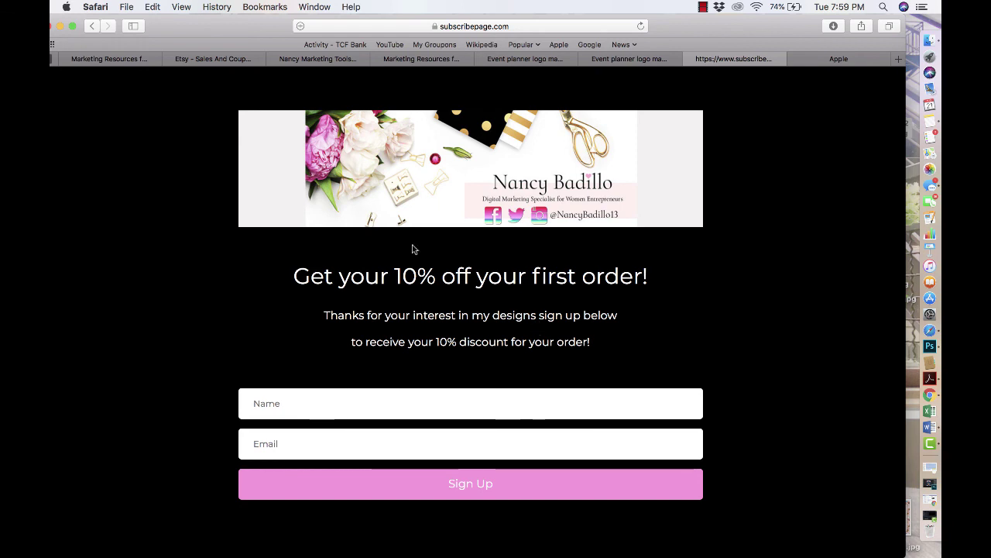
pyautogui.click(317, 60)
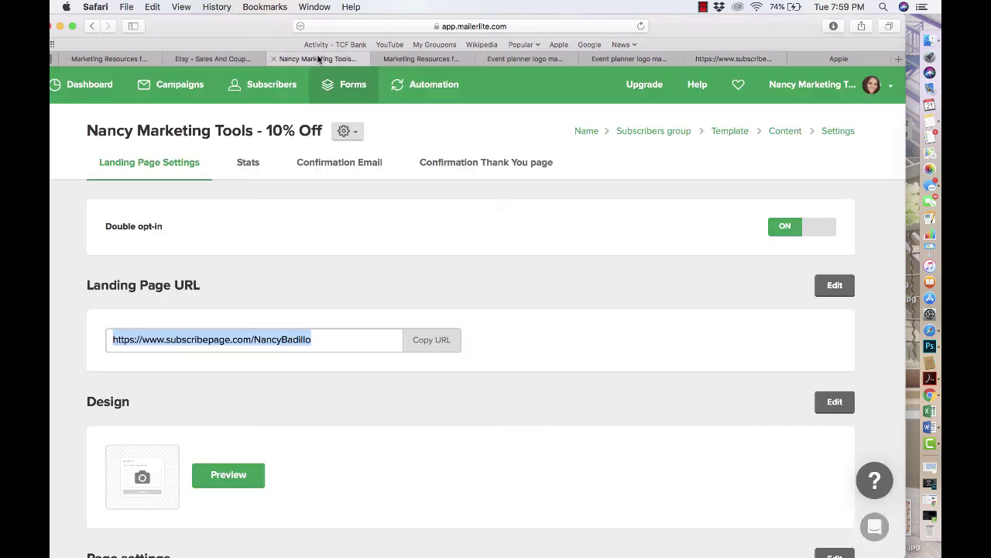
# - Compare the Etsy coupon success message with the MailerLite landing page settings
pyautogui.click(239, 59)
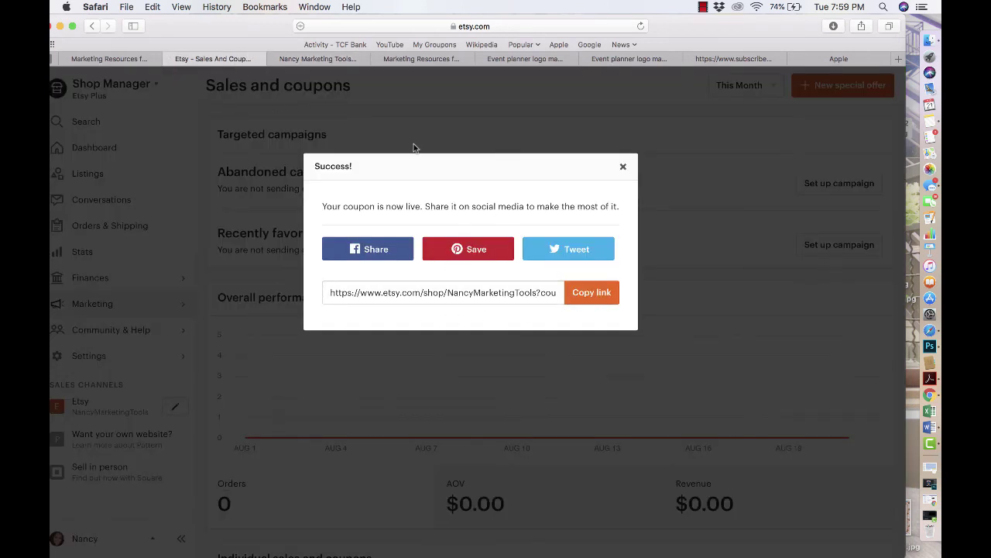
pyautogui.click(304, 65)
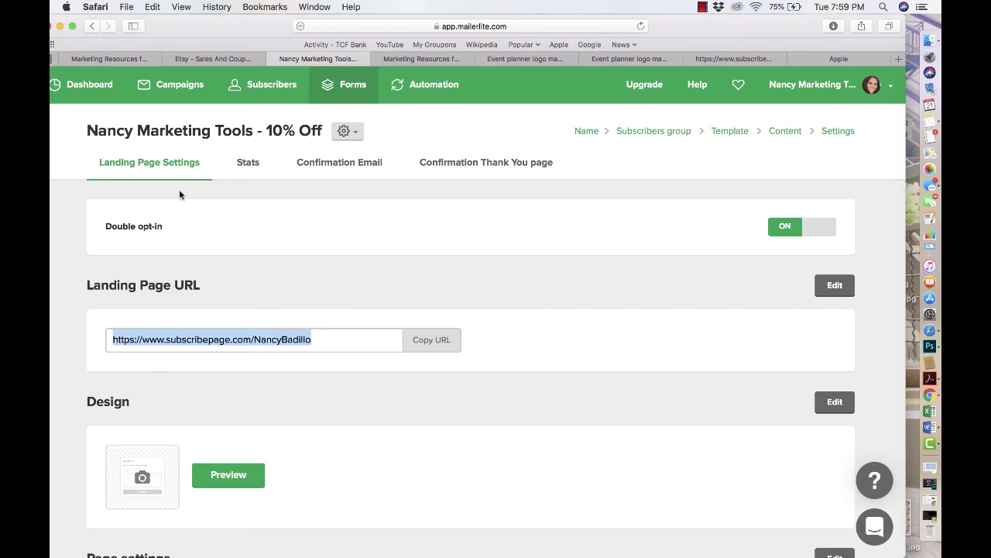
pyautogui.click(245, 59)
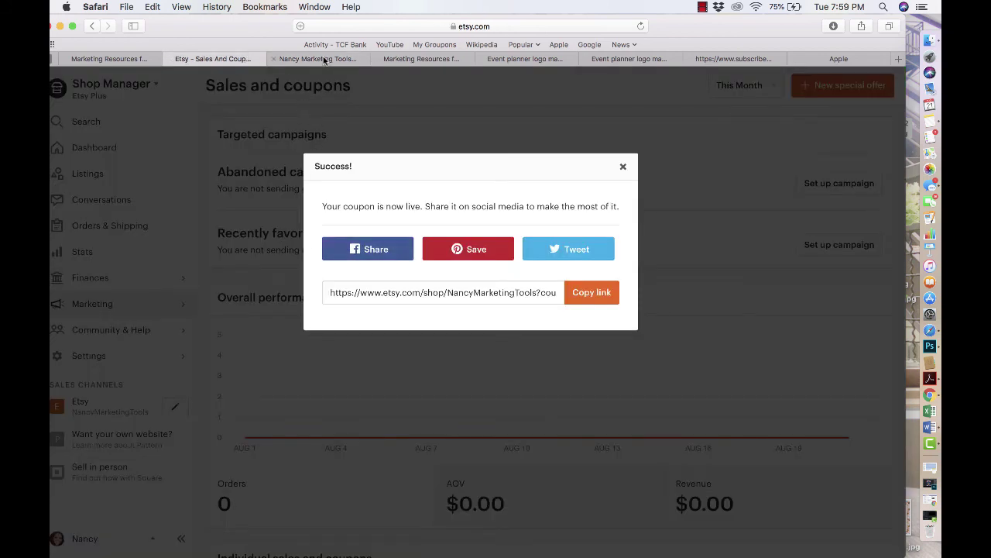
pyautogui.click(325, 59)
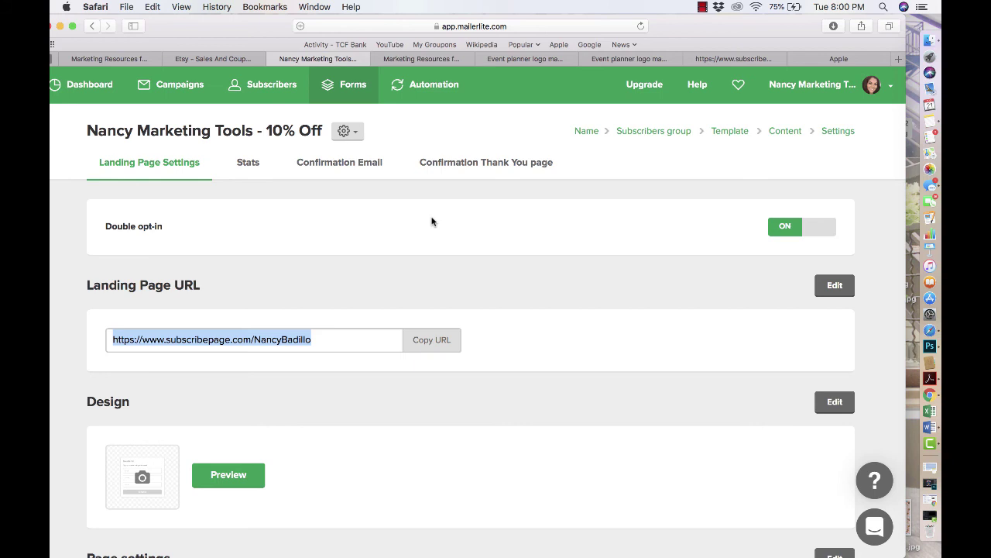
# - Open the featured event planner logo listing, expand its description, and return to the settings
pyautogui.click(421, 59)
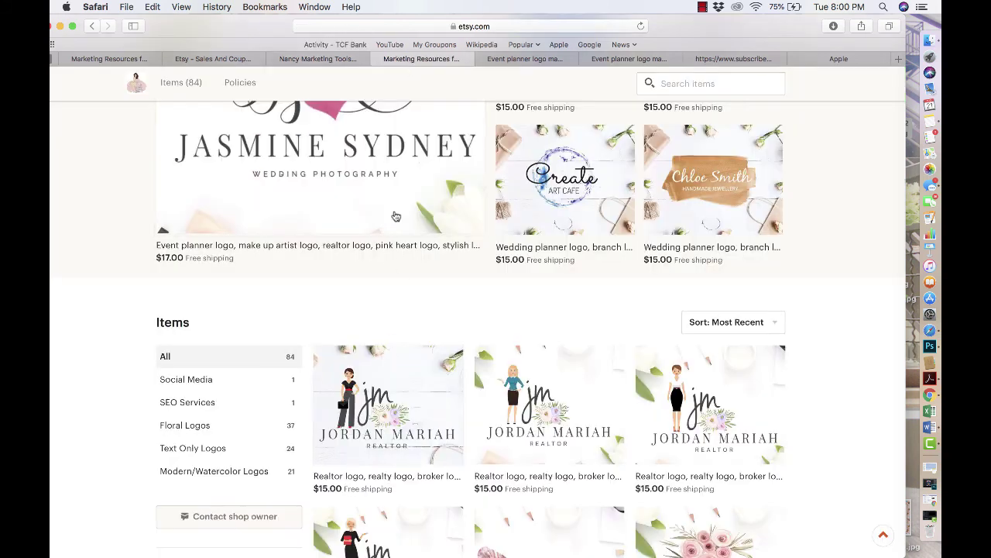
pyautogui.click(395, 216)
pyautogui.scroll(-5, 392, 283)
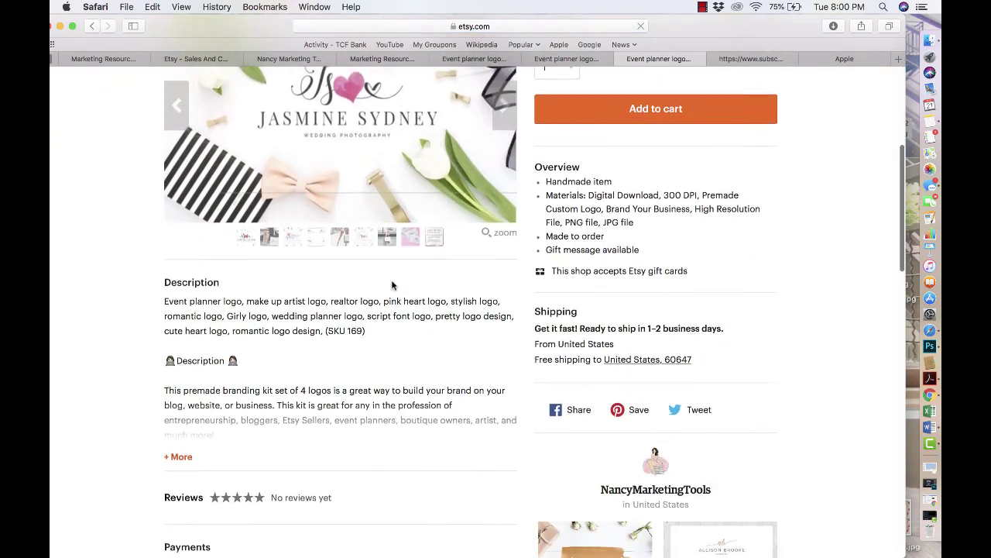
pyautogui.scroll(-3, 392, 285)
pyautogui.click(183, 362)
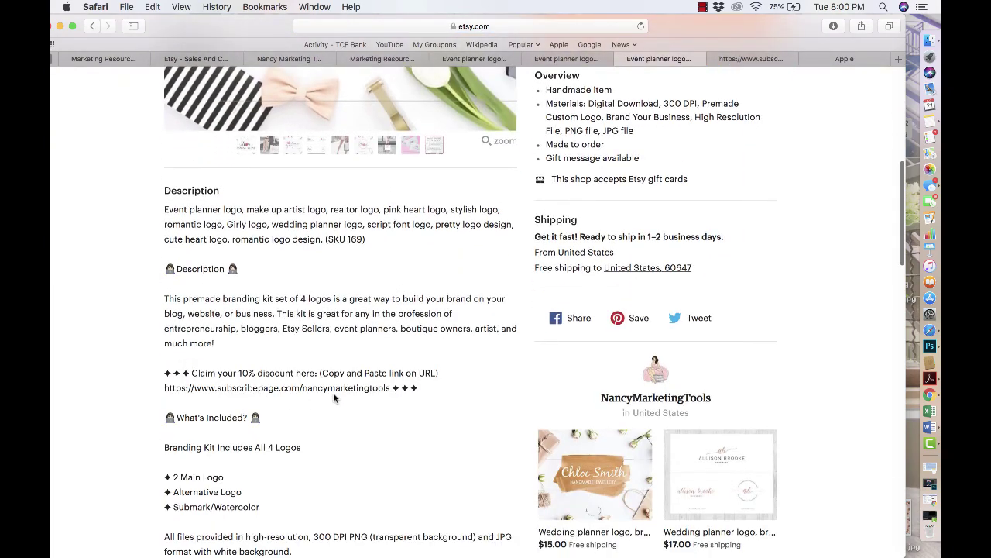
pyautogui.click(443, 59)
pyautogui.click(386, 59)
pyautogui.click(315, 59)
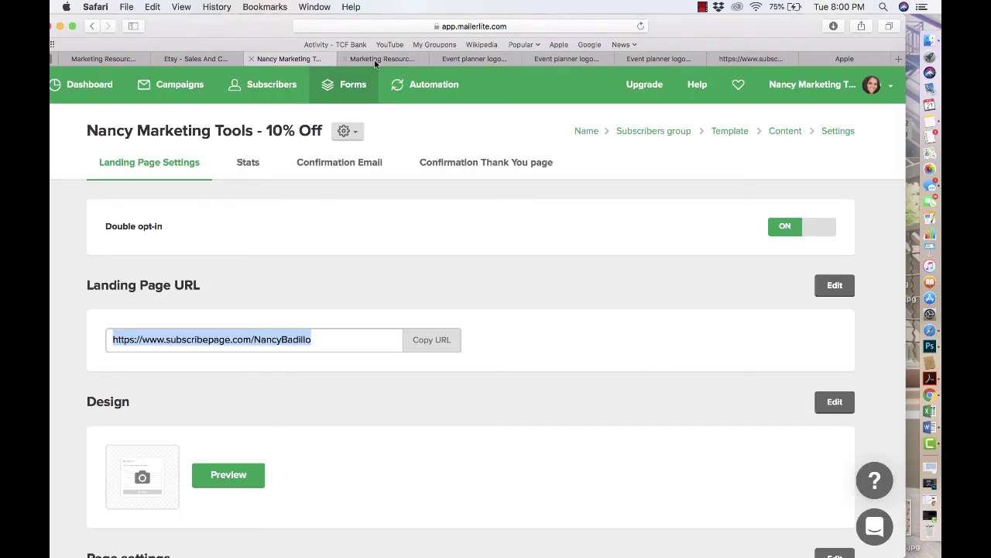
pyautogui.click(264, 86)
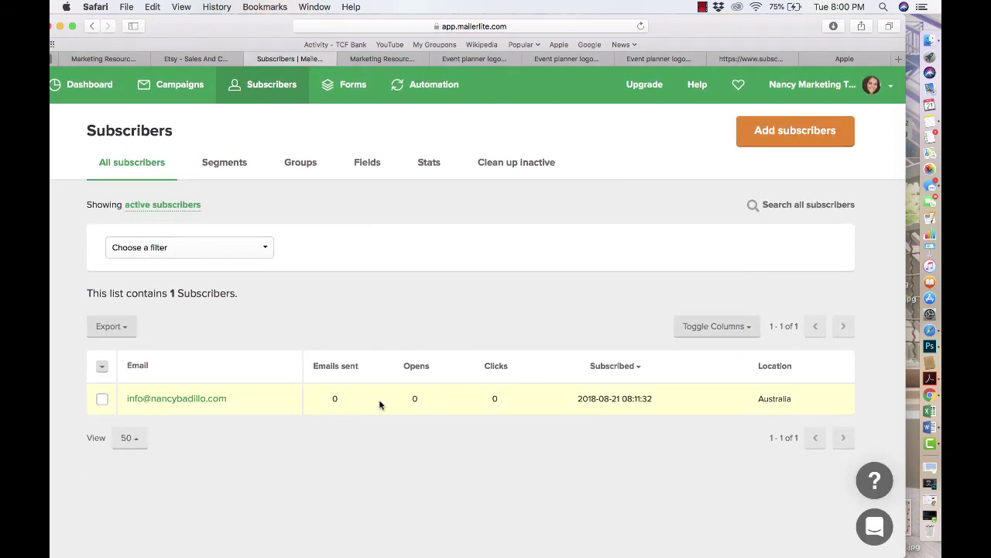
pyautogui.moveTo(577, 400); pyautogui.dragTo(691, 398)
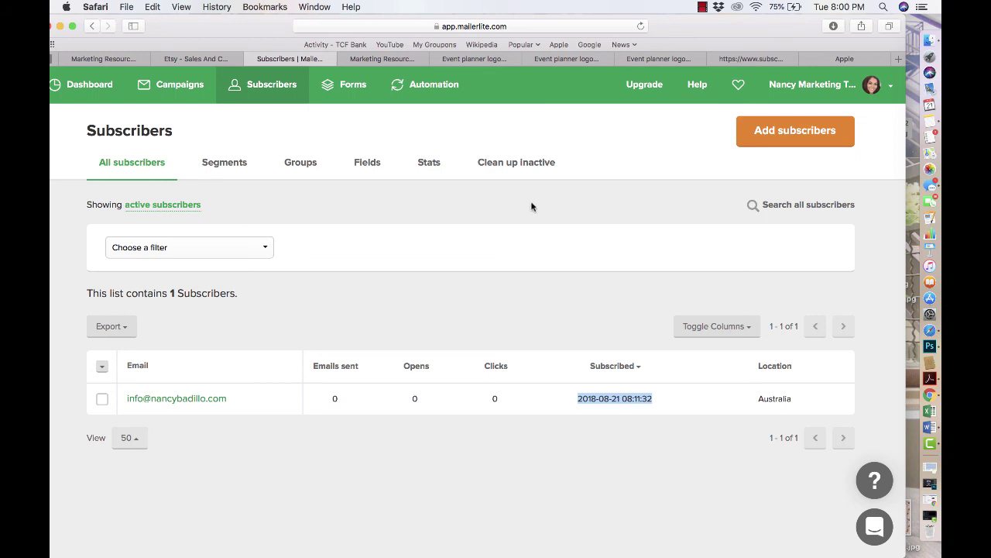
pyautogui.click(216, 63)
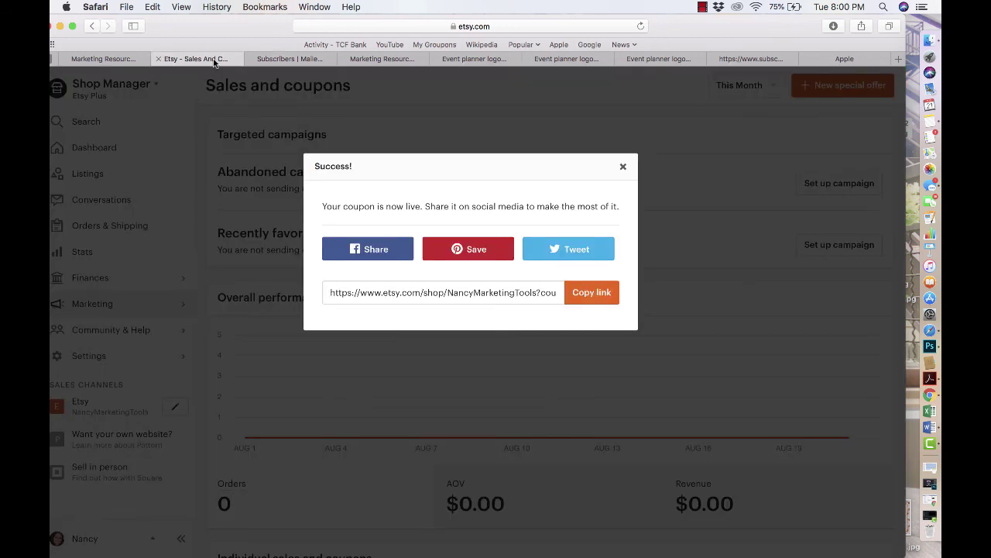
# - Dismiss the coupon message, go via Shop Manager to the shop, and open the featured listing in a new tab
pyautogui.click(622, 168)
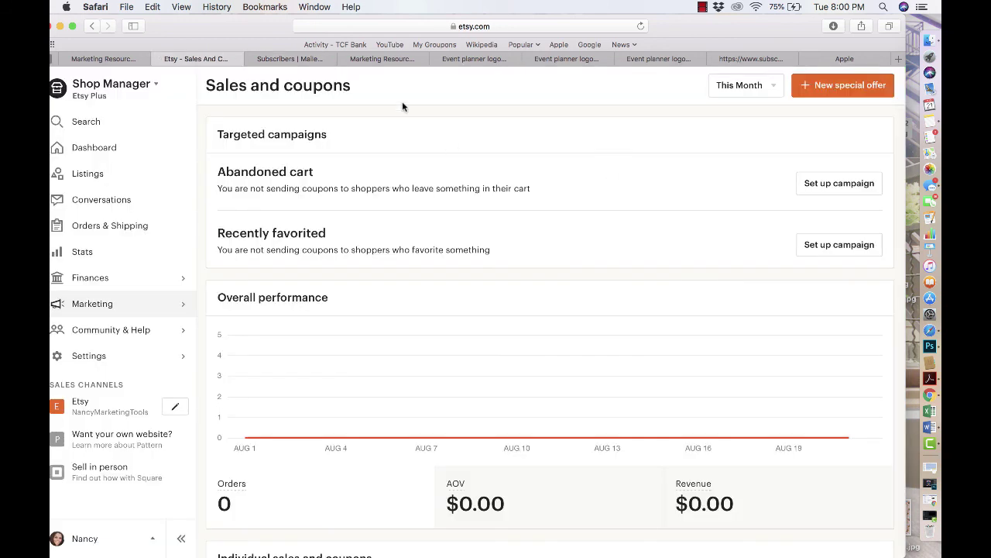
pyautogui.click(108, 91)
pyautogui.click(98, 147)
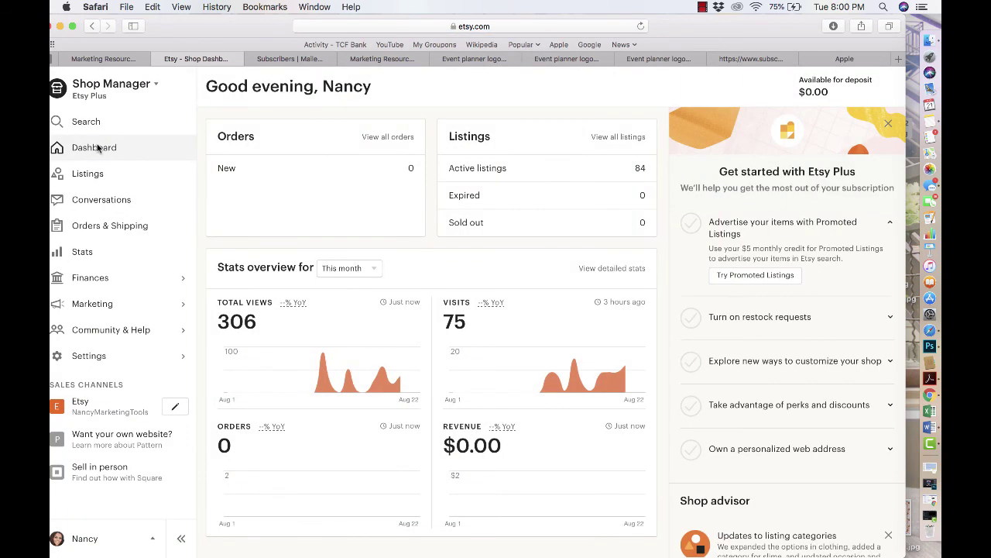
pyautogui.click(76, 403)
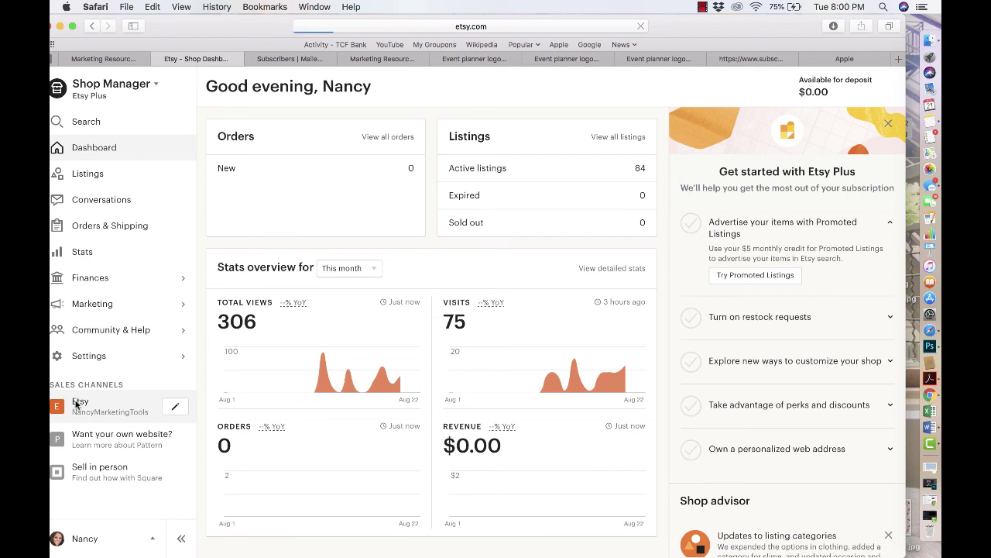
pyautogui.scroll(-5, 343, 372)
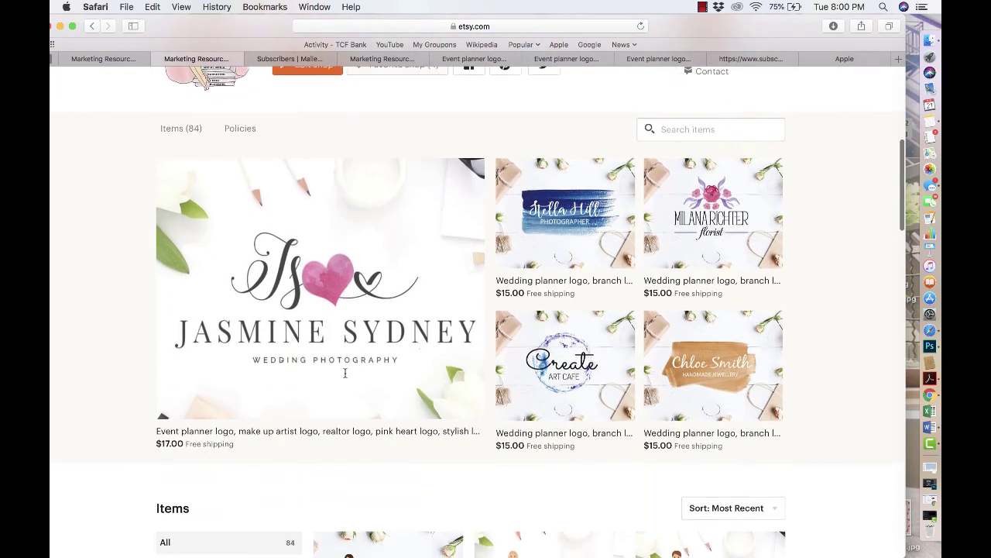
pyautogui.scroll(1, 373, 333)
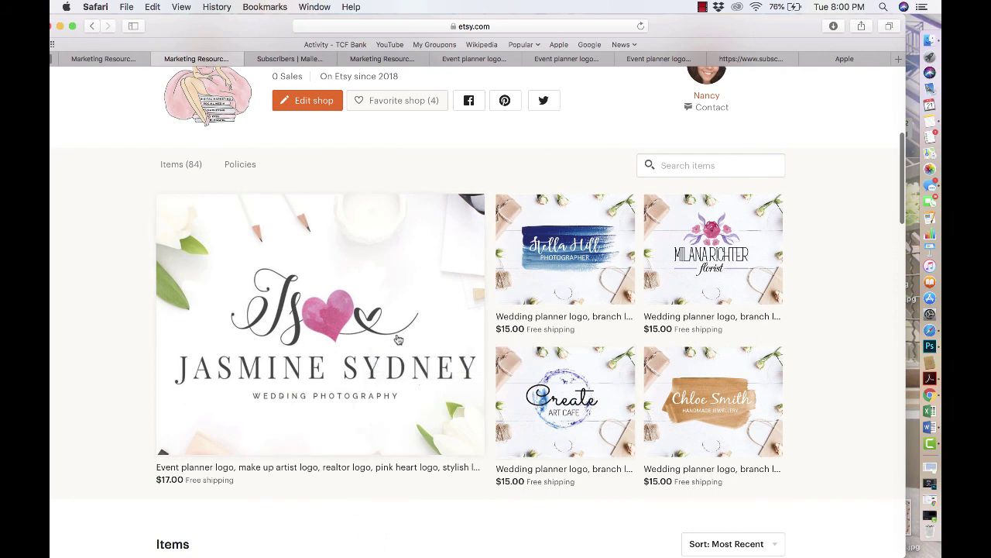
pyautogui.click(416, 272)
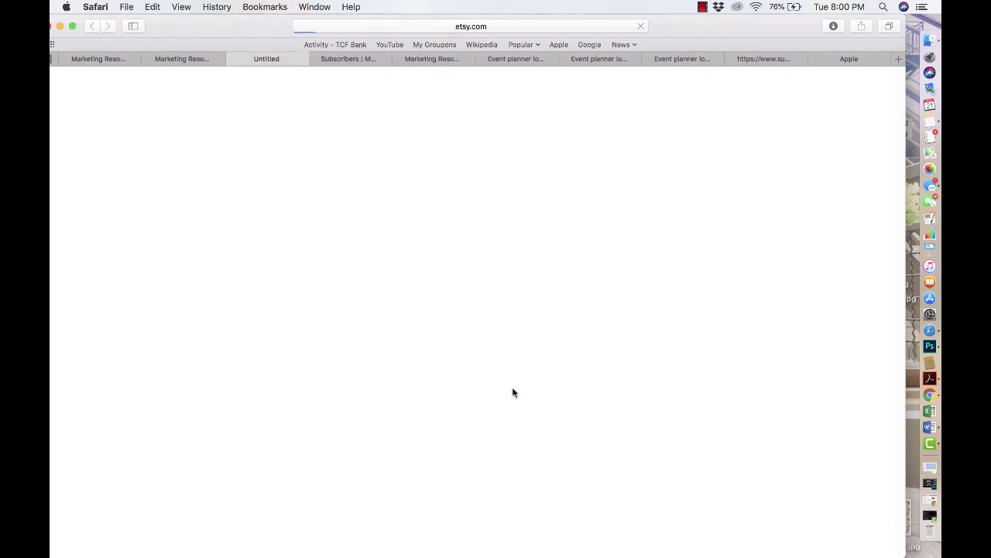
# - Advance the listing photos to the 'Want 10% off your order?' newsletter image
pyautogui.scroll(-2, 500, 438)
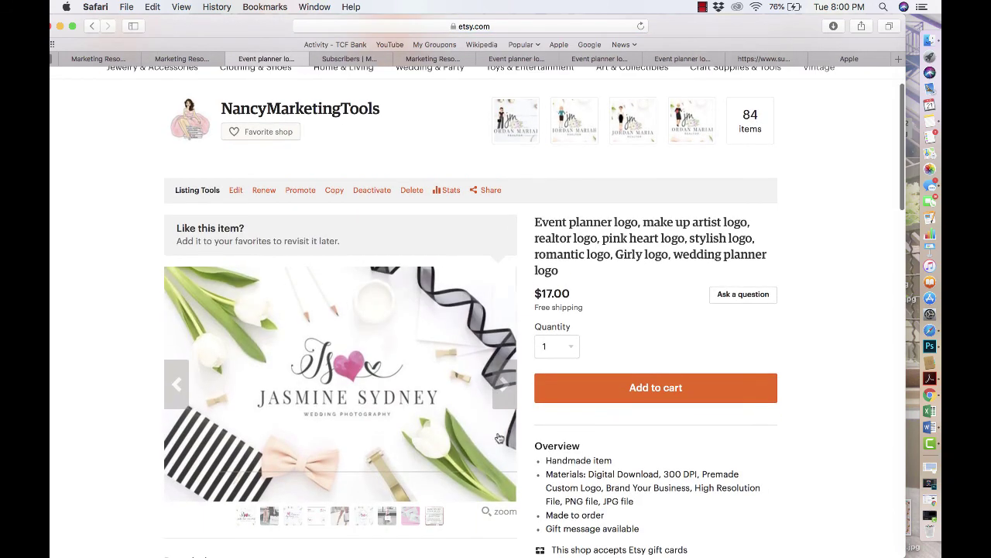
pyautogui.click(508, 382)
pyautogui.click(508, 382)
pyautogui.click(508, 382)
pyautogui.click(508, 383)
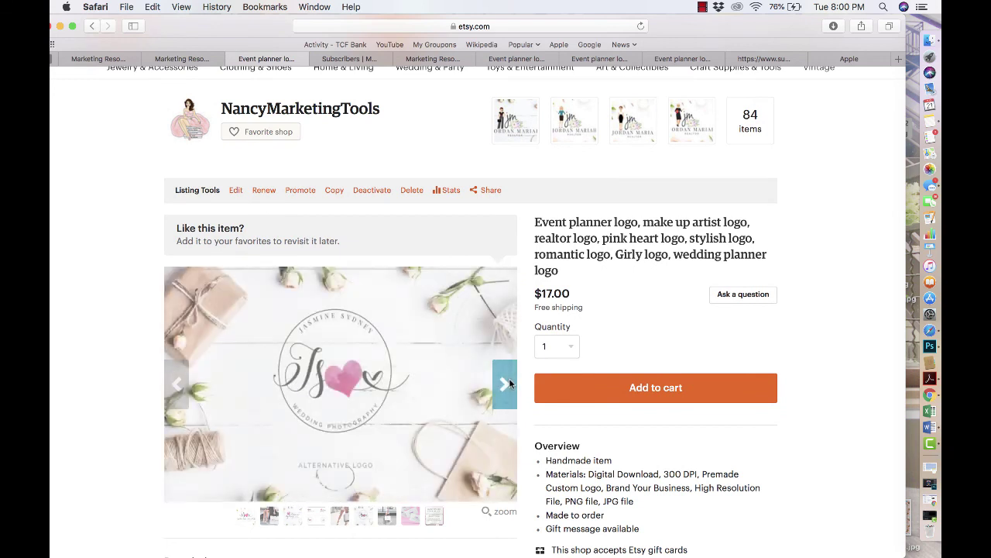
pyautogui.click(505, 383)
pyautogui.click(505, 383)
pyautogui.click(505, 383)
pyautogui.click(505, 382)
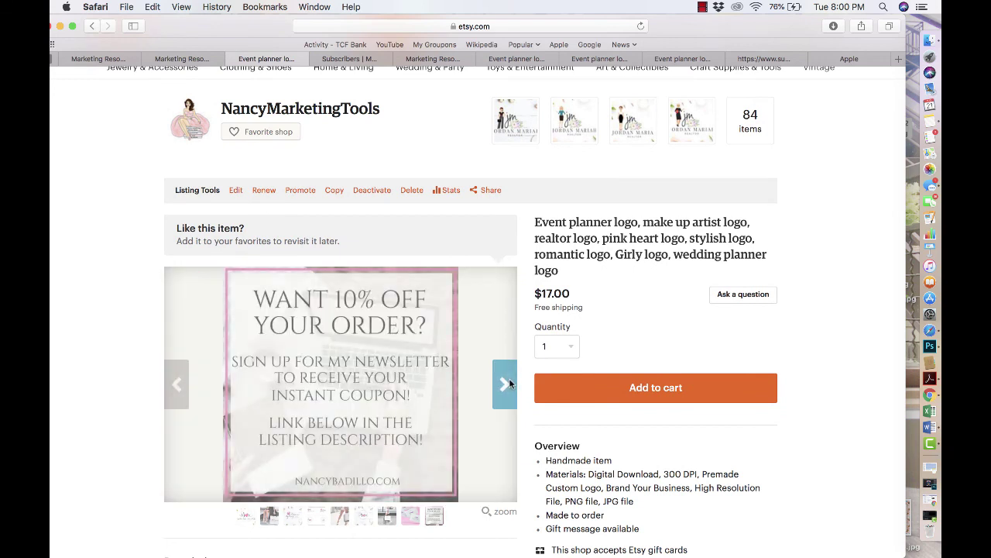